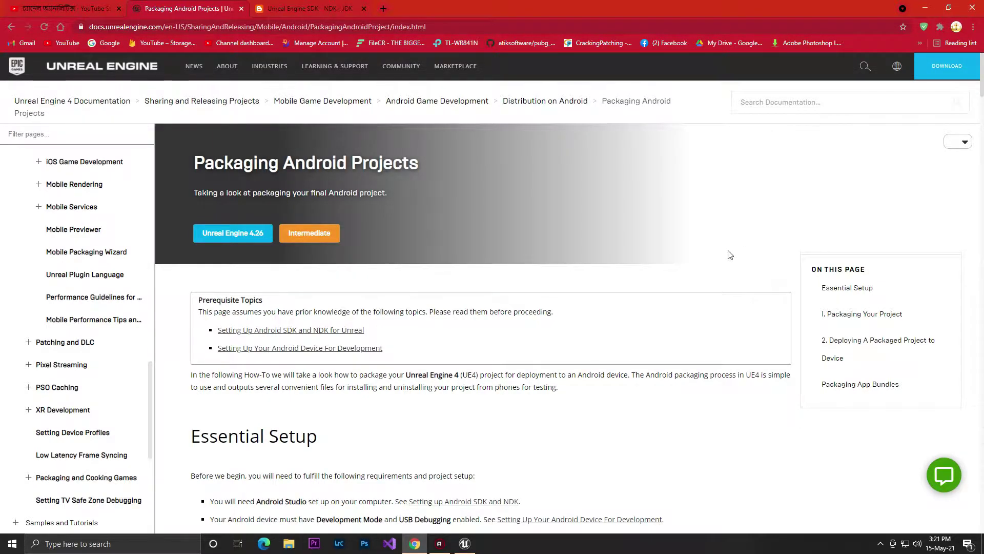
Scroll up and down through the currently open browser page
scroll(217, 148, down, 2)
scroll(407, 233, down, 15)
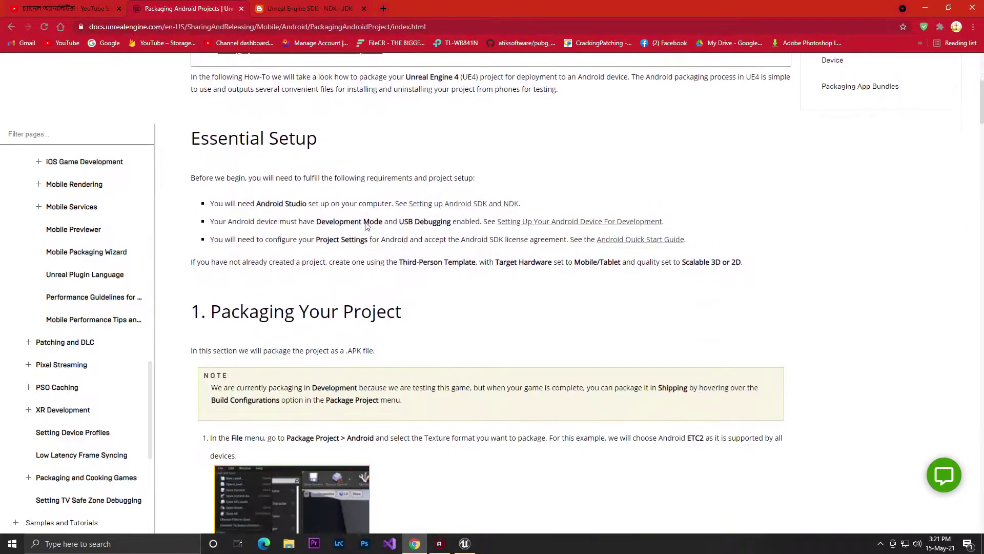
scroll(407, 235, down, 12)
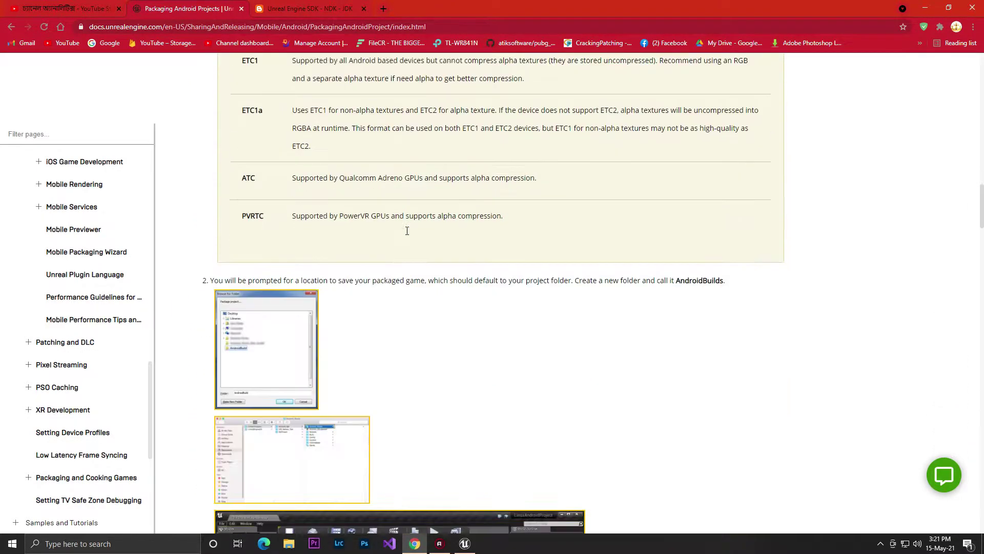
scroll(695, 304, up, 12)
scroll(697, 295, up, 17)
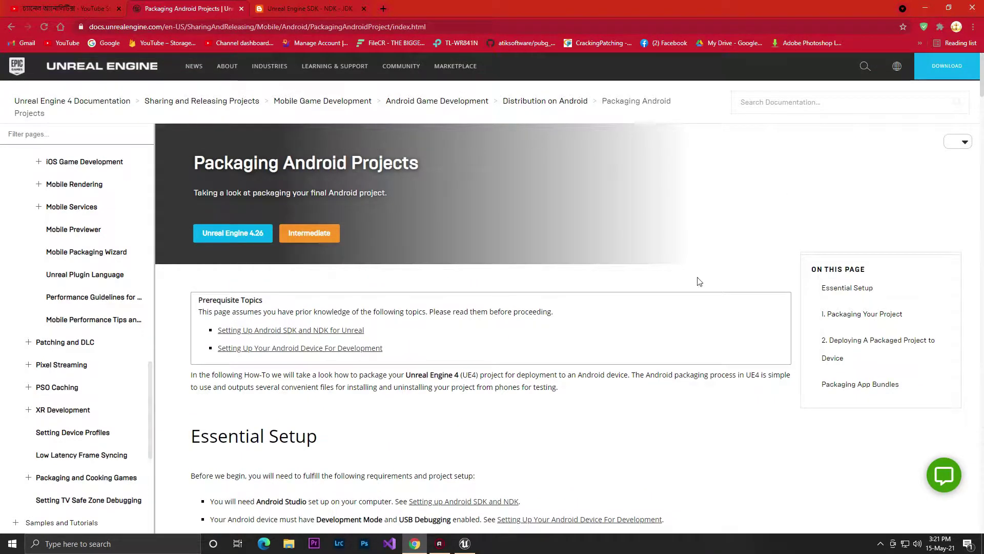
scroll(700, 282, down, 5)
scroll(625, 393, up, 5)
Switch to the 'Unreal Engine SDK - NDK - JDK' post and browse its download links
click(308, 8)
scroll(287, 226, down, 1)
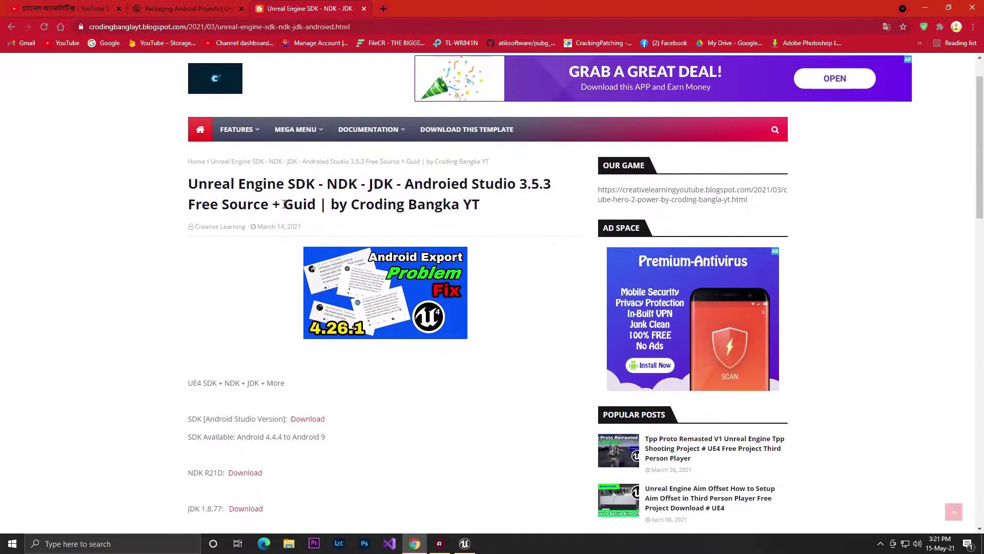
scroll(486, 281, down, 5)
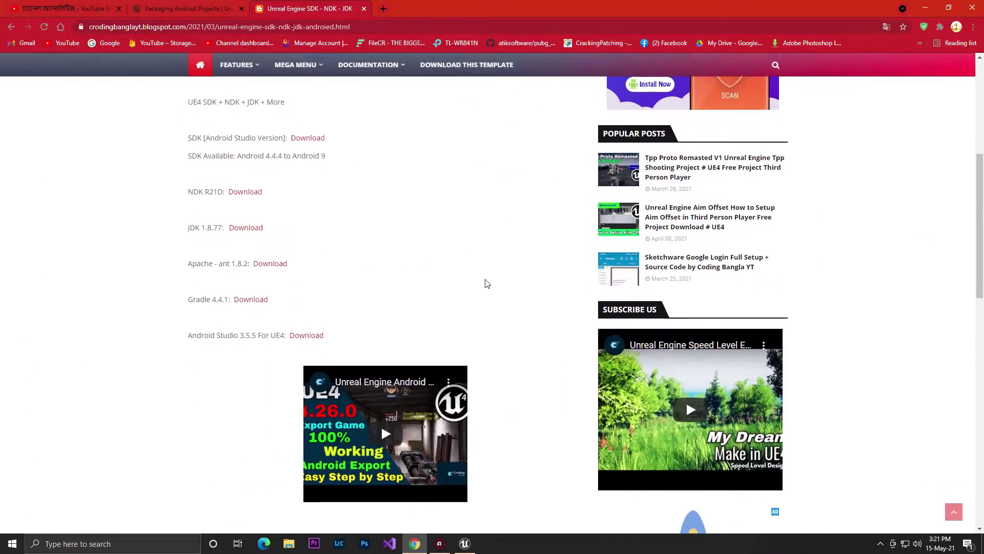
scroll(375, 255, up, 3)
scroll(213, 256, down, 3)
scroll(212, 256, up, 4)
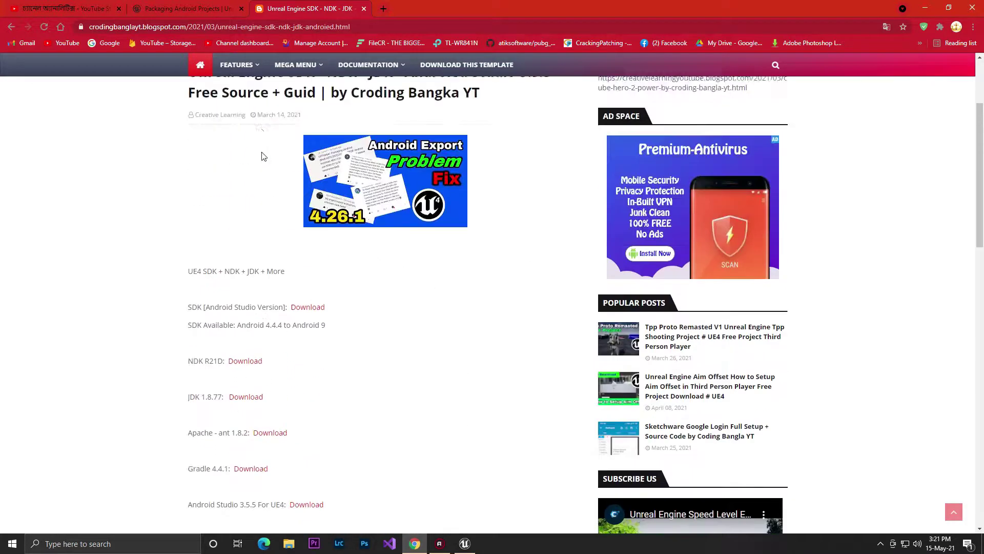
scroll(376, 344, down, 3)
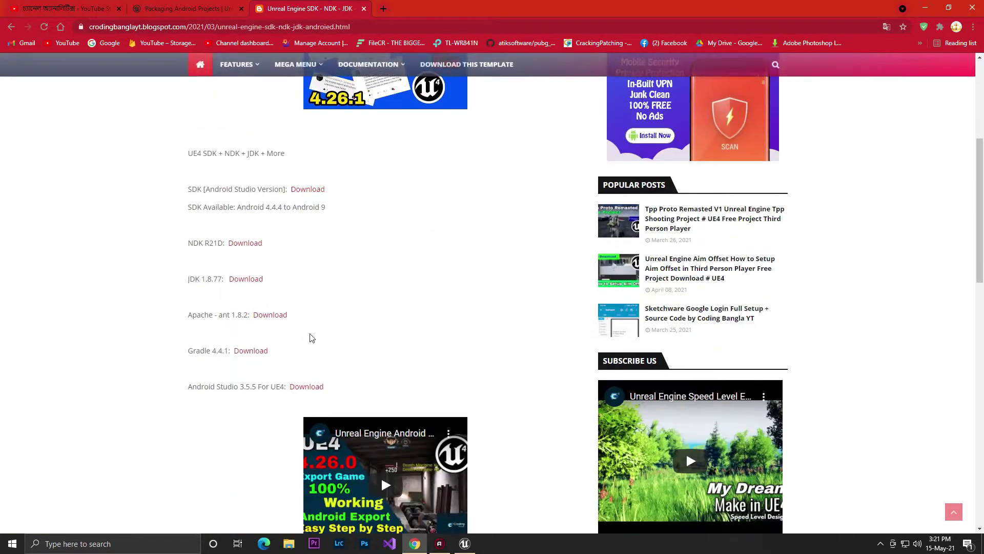
scroll(470, 266, up, 5)
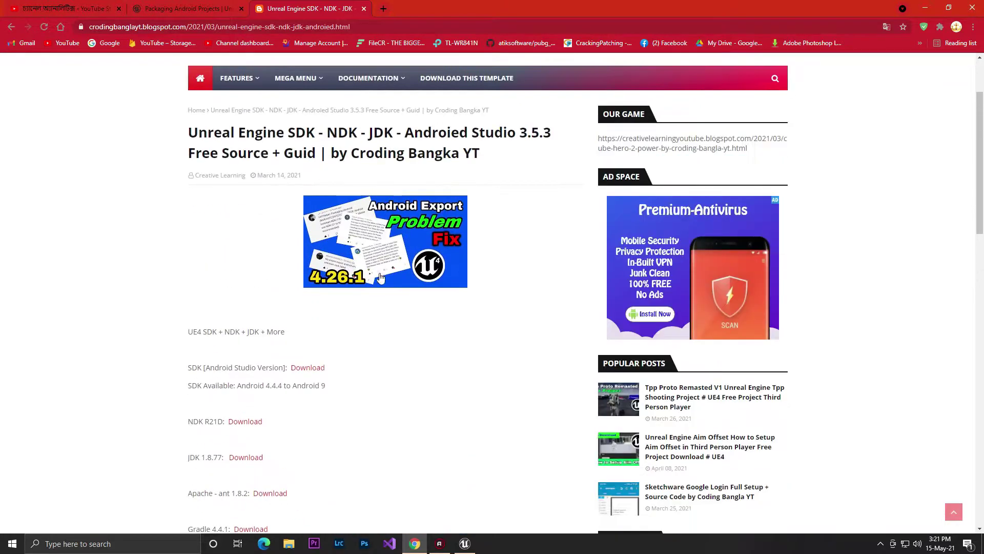
scroll(270, 113, up, 1)
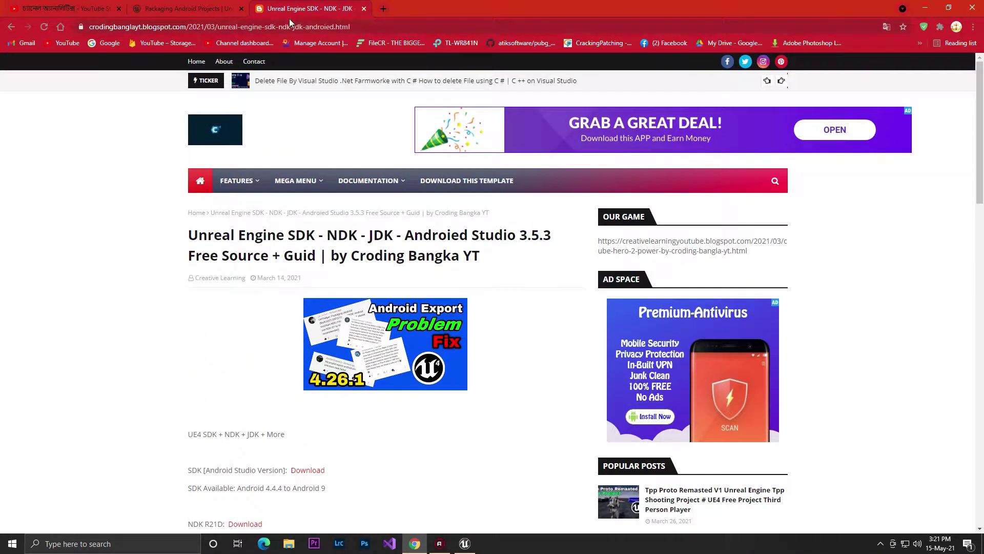
scroll(319, 318, down, 4)
scroll(206, 191, up, 5)
scroll(492, 367, down, 5)
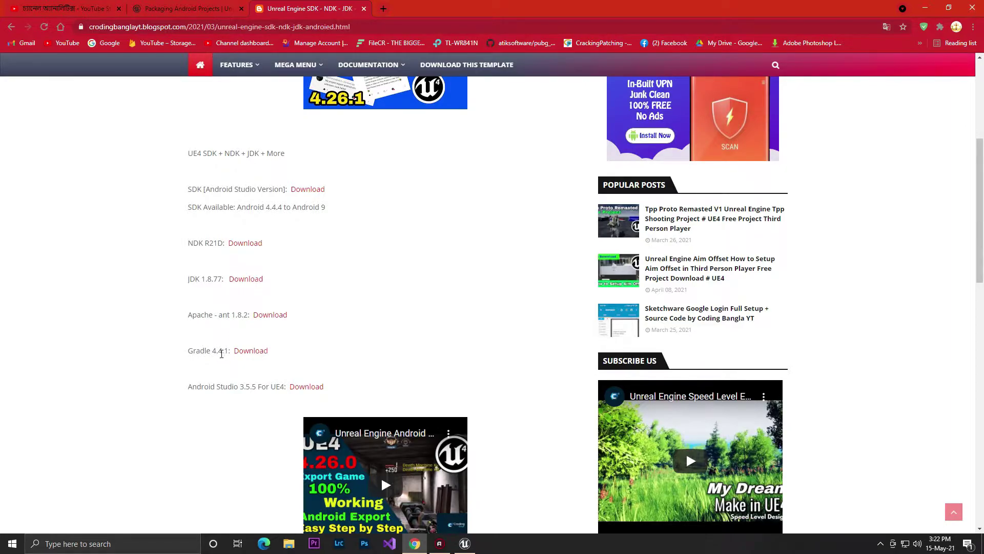
scroll(352, 248, down, 5)
scroll(371, 331, up, 10)
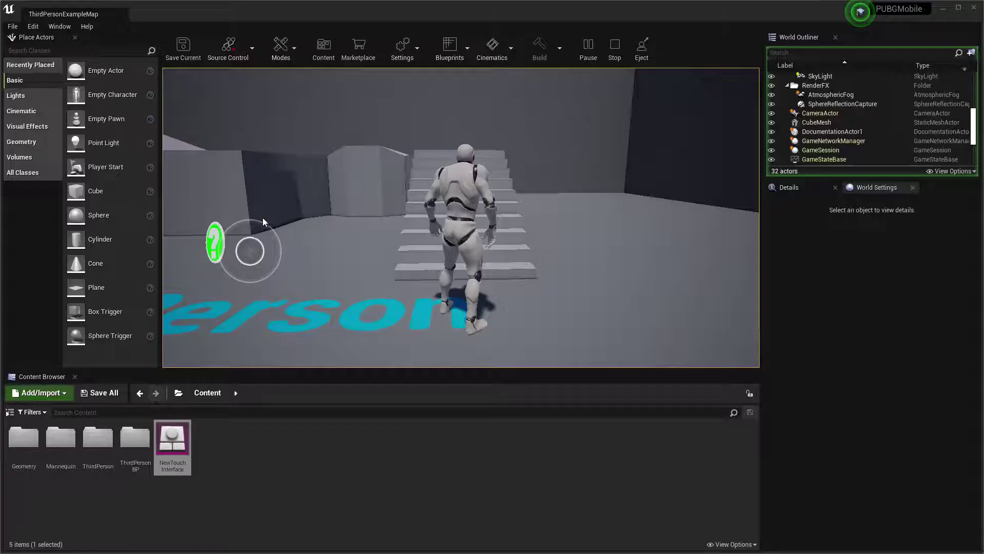
Restart Play-in-Editor, walk the character around, stop with Esc, then open Project Settings
click(615, 49)
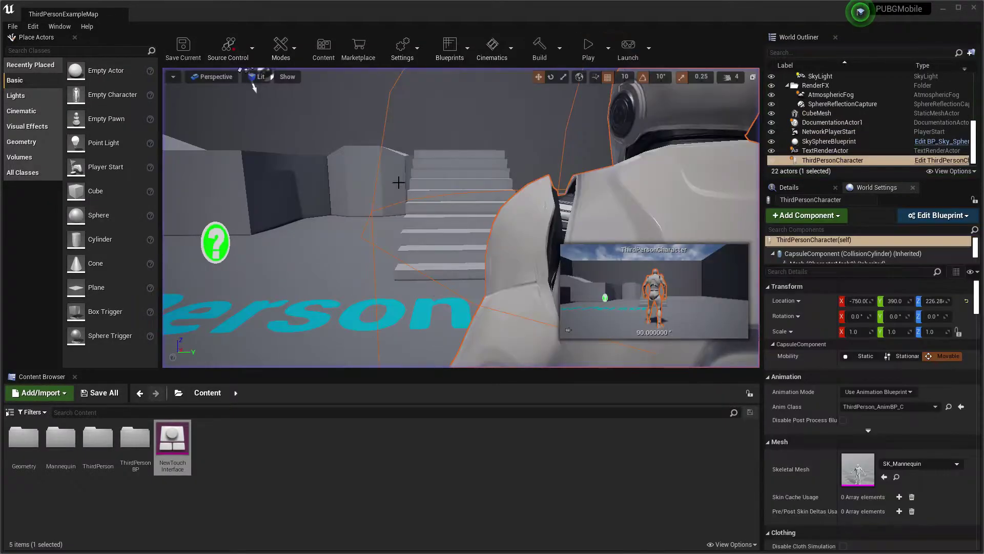
click(589, 50)
mouse_move(190, 213)
mouse_down()
mouse_move(264, 271)
mouse_move(288, 217)
mouse_move(609, 186)
mouse_up()
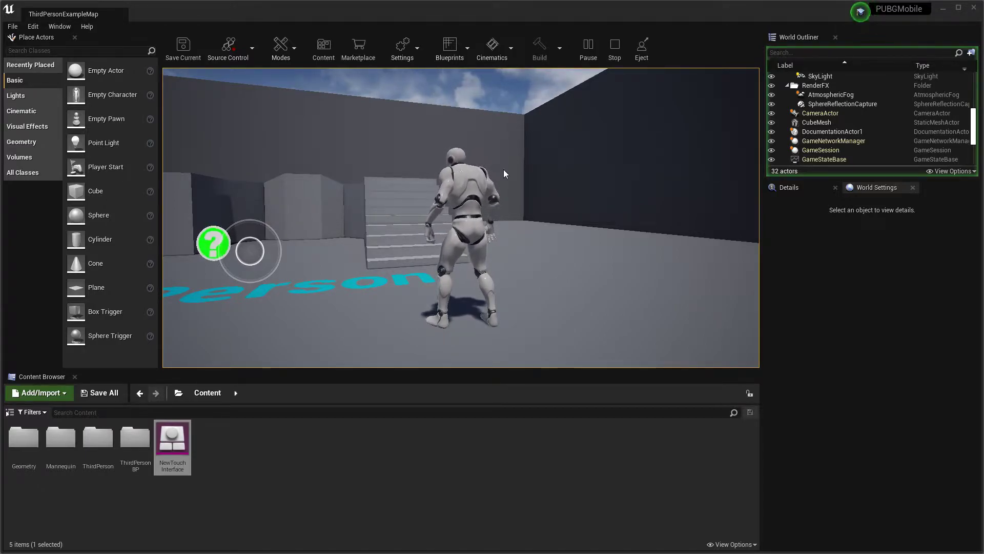
key(Escape)
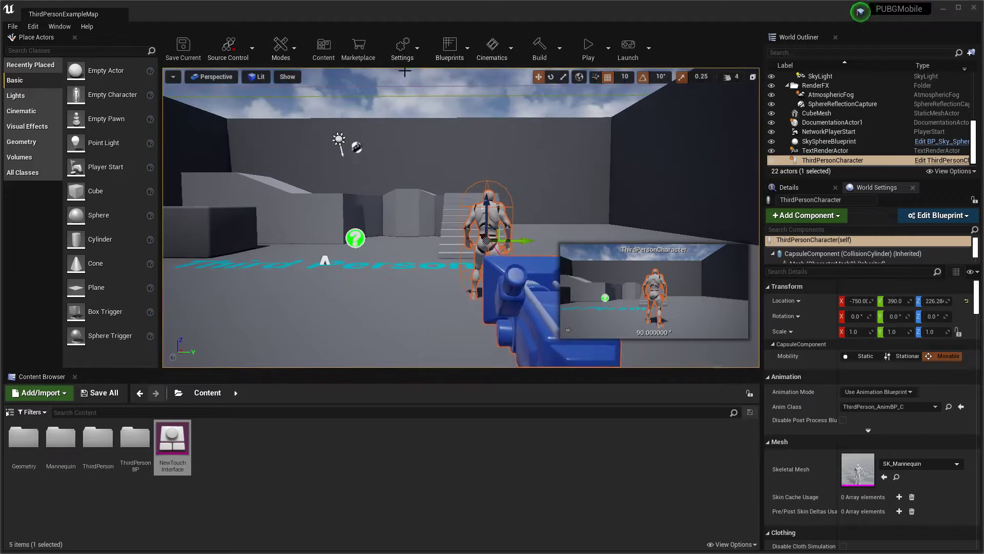
click(402, 49)
click(439, 90)
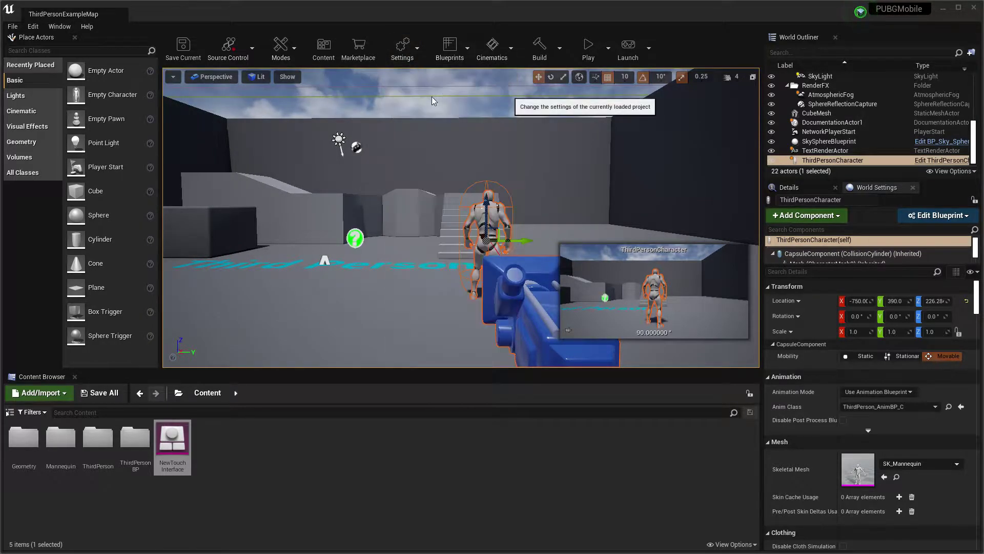
Maximize the Project Settings window and go to the Packaging page via Maps & Modes
click(754, 38)
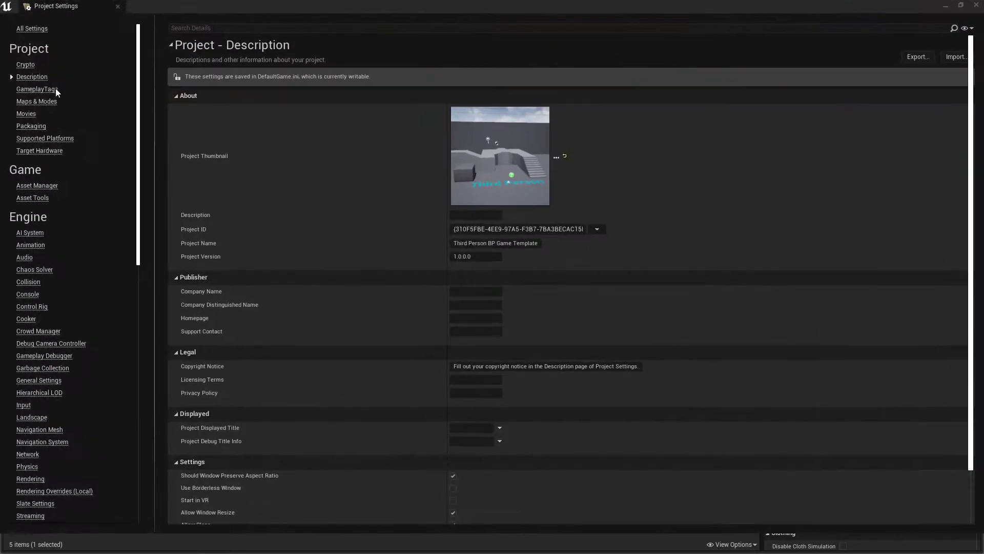
click(41, 101)
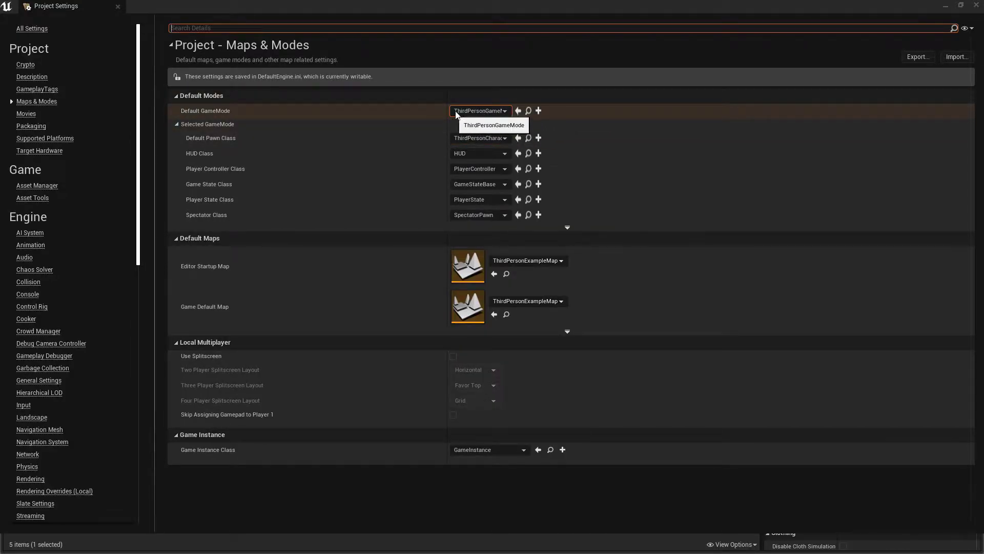
click(31, 126)
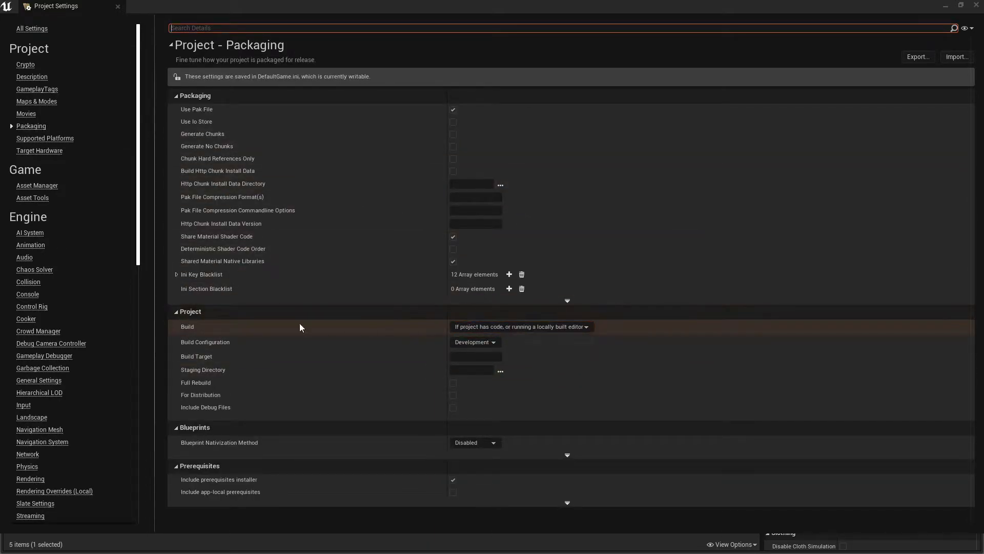
Set packaging Build to Always and Build Configuration to Shipping, then expand the advanced options
click(502, 326)
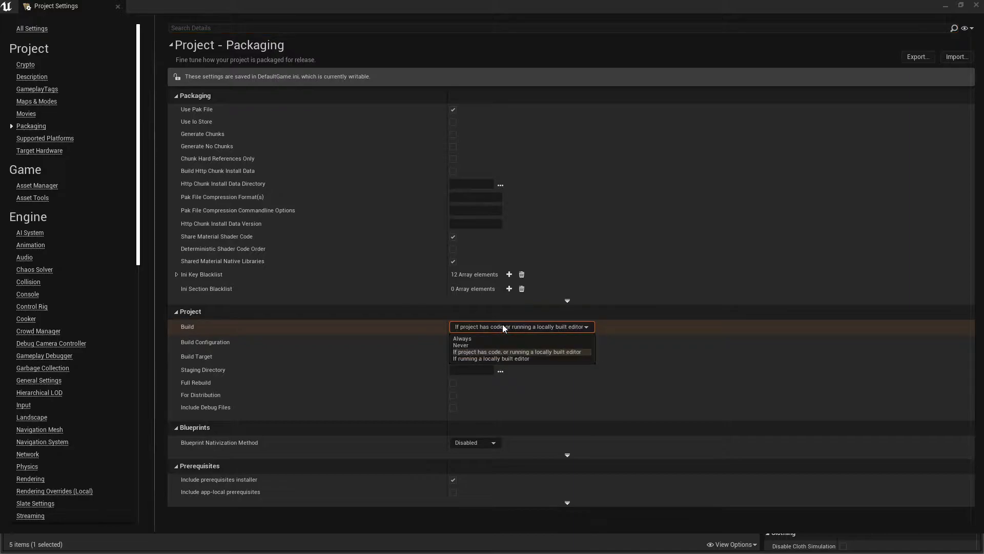
click(463, 339)
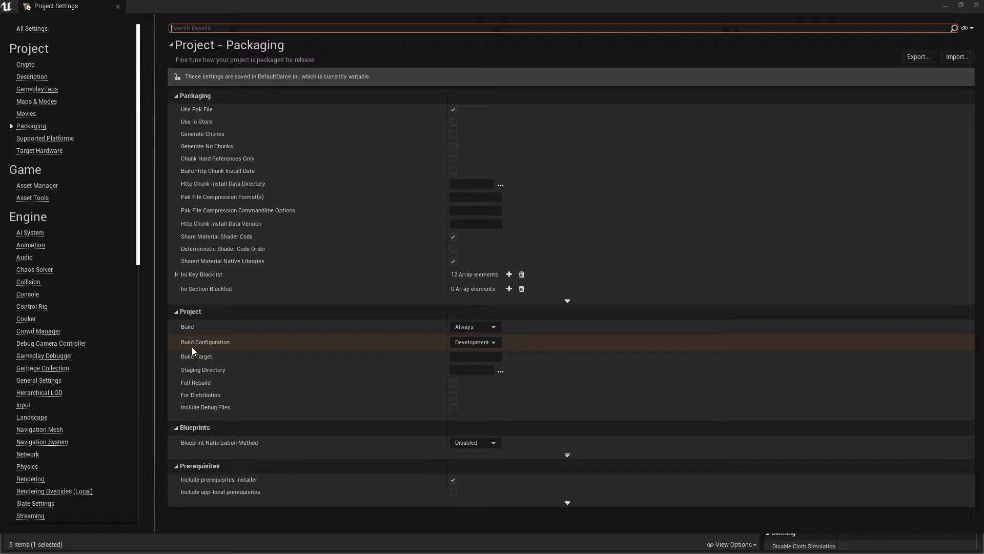
click(476, 342)
click(463, 380)
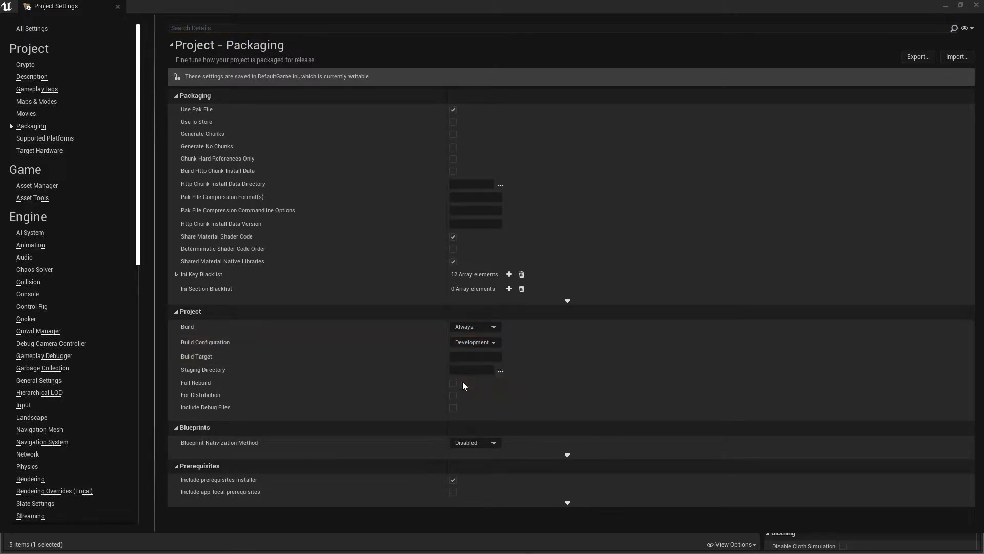
click(478, 343)
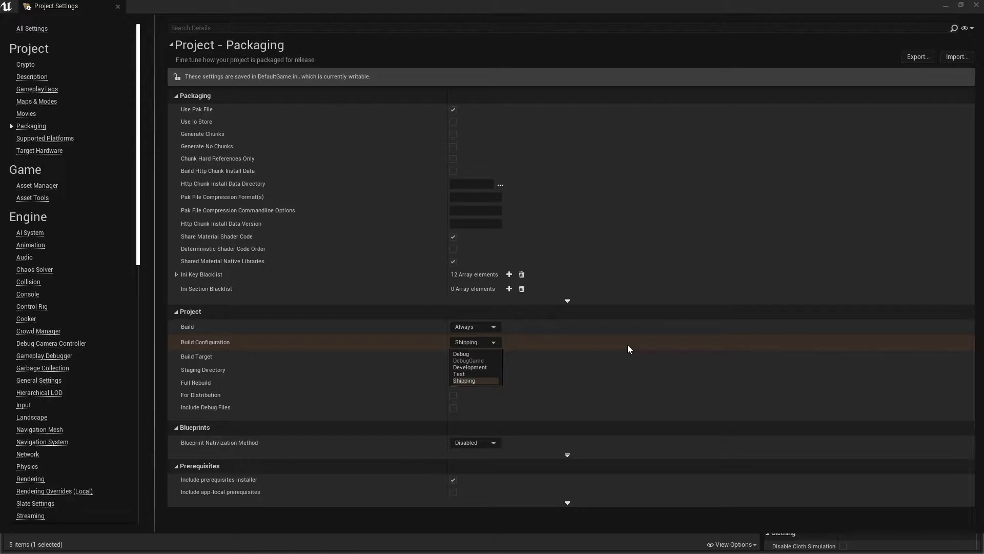
click(462, 381)
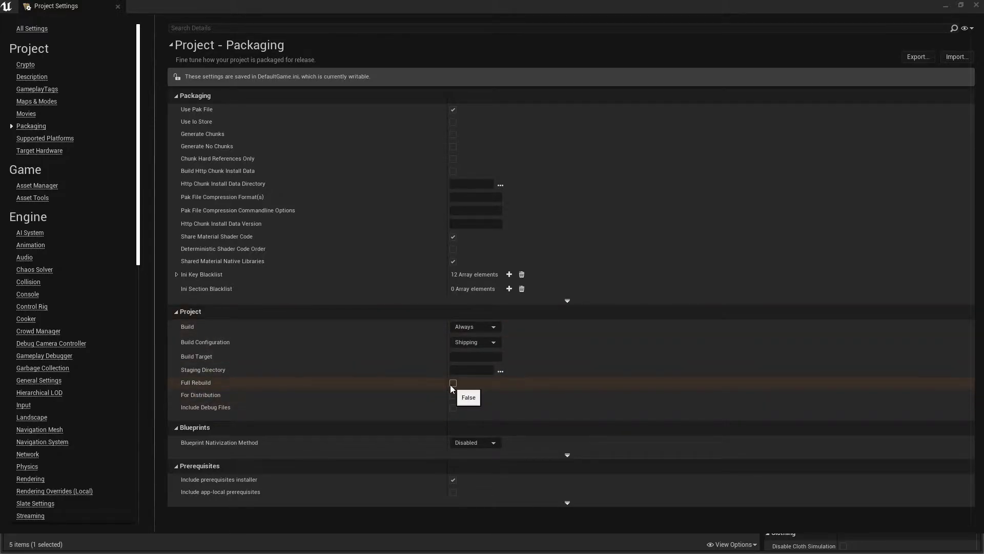
click(567, 300)
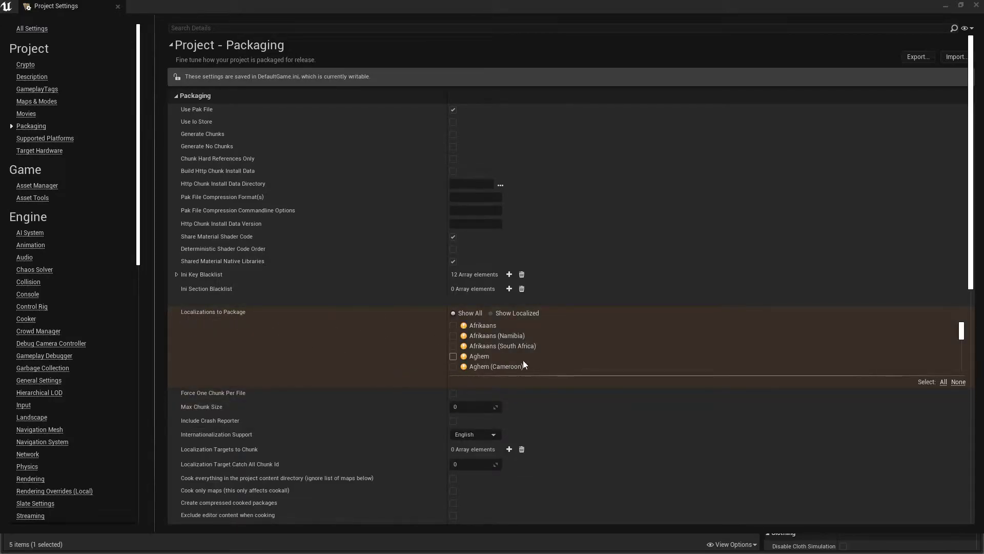
Enable 'Create compressed cooked packages' and minimize the Project Settings window
scroll(523, 360, down, 1)
scroll(471, 319, down, 3)
scroll(341, 351, down, 6)
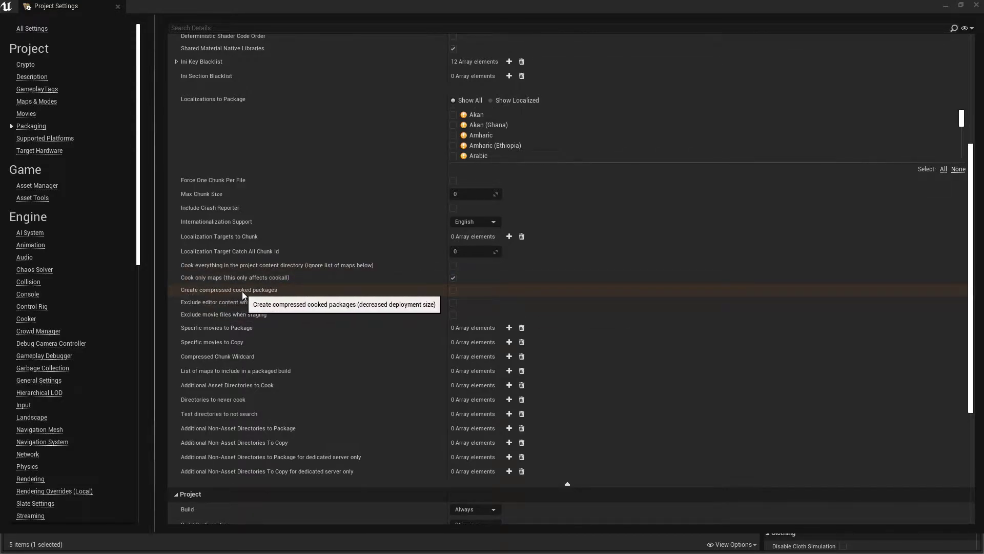
click(453, 291)
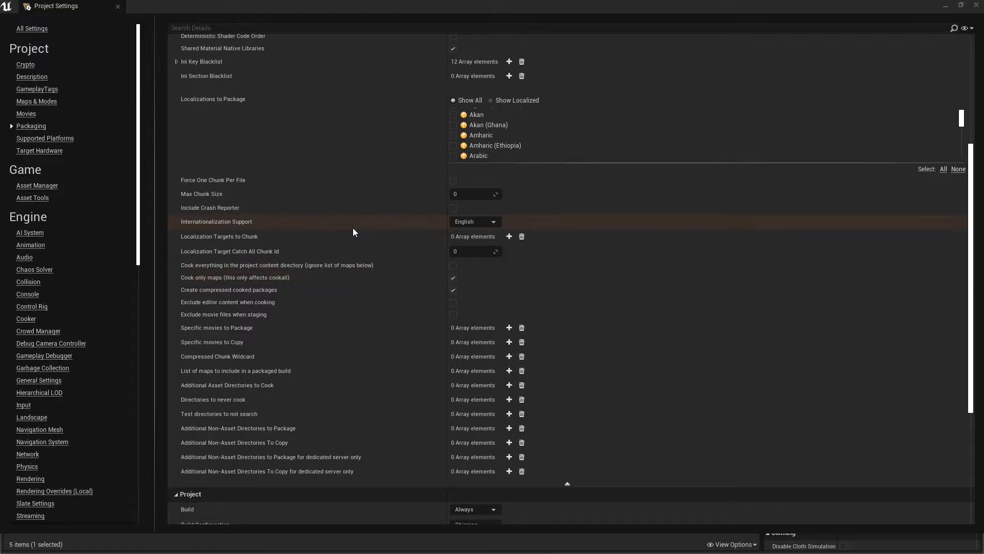
click(946, 5)
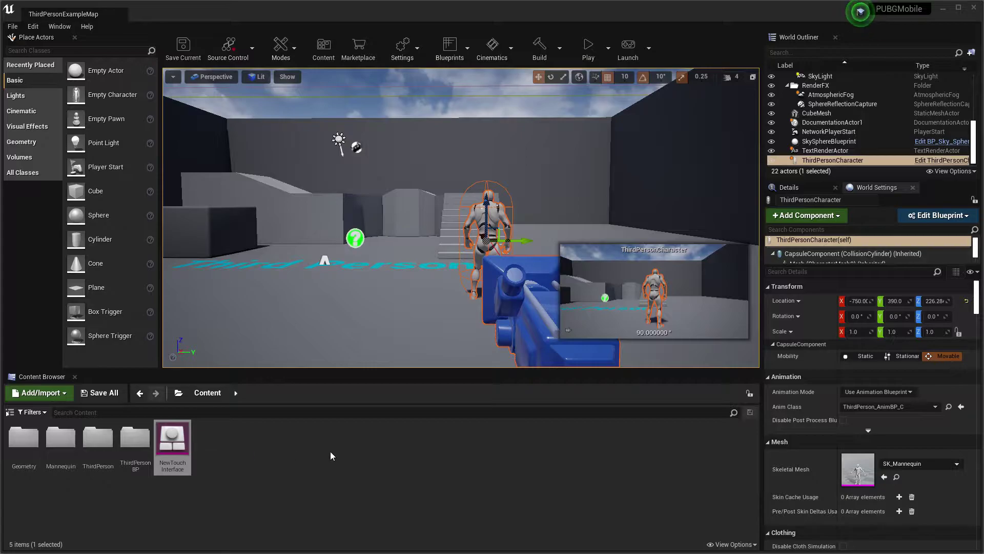
Restore the minimized Project Settings window from its Unreal taskbar preview
key(super)
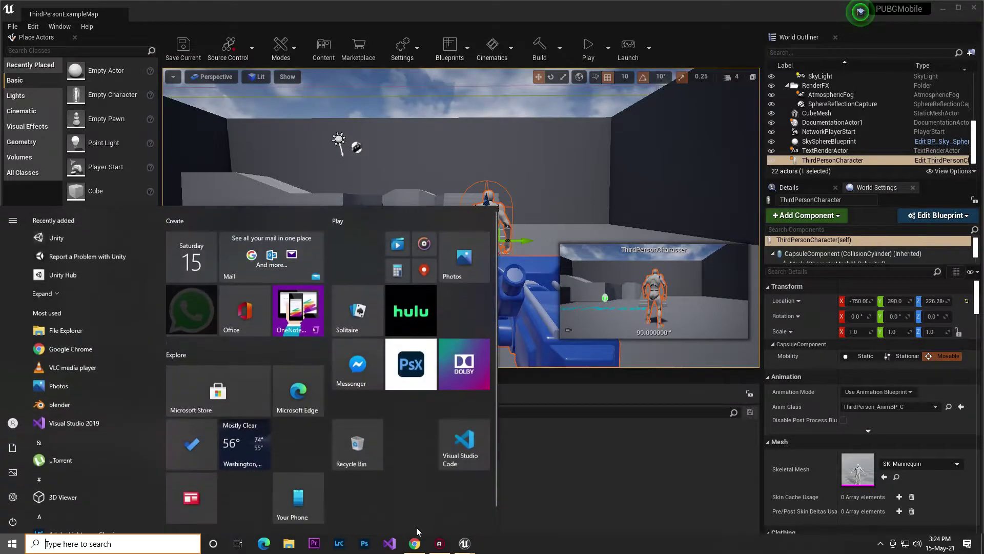
mouse_move(464, 543)
click(514, 489)
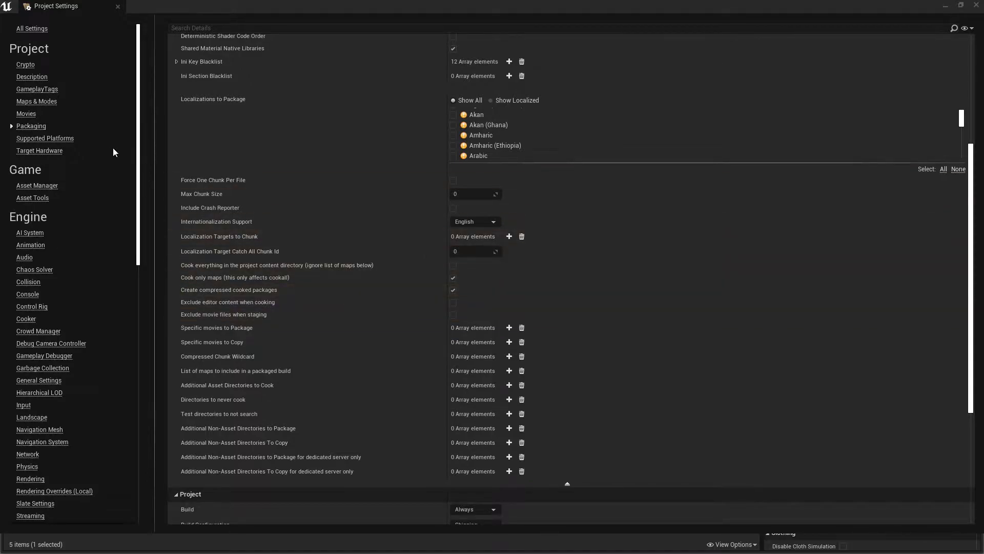
Check Supported Platforms and Target Hardware (Mobile/Tablet, Scalable 3D or 2D), then scroll to Platforms
click(57, 140)
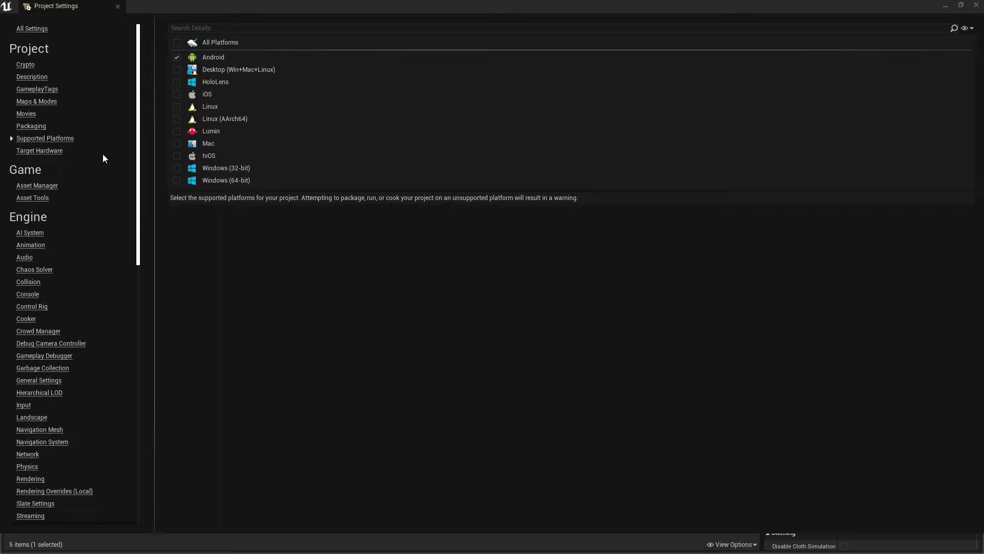
click(23, 151)
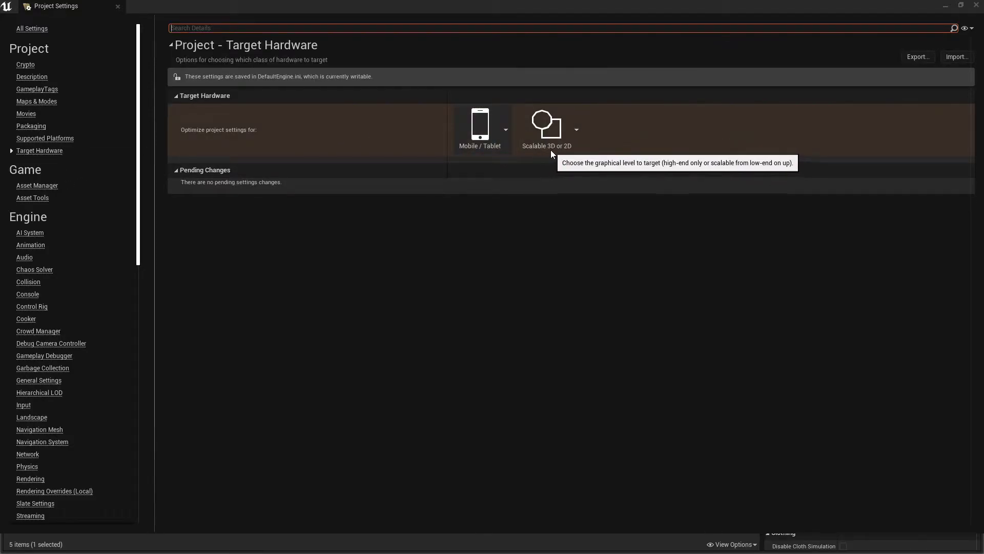
scroll(69, 307, down, 7)
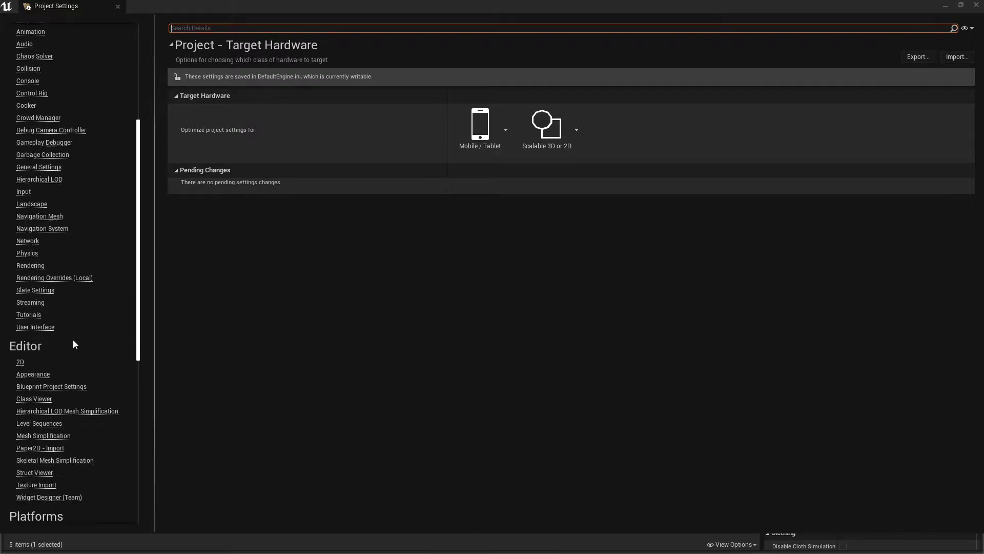
scroll(65, 356, down, 6)
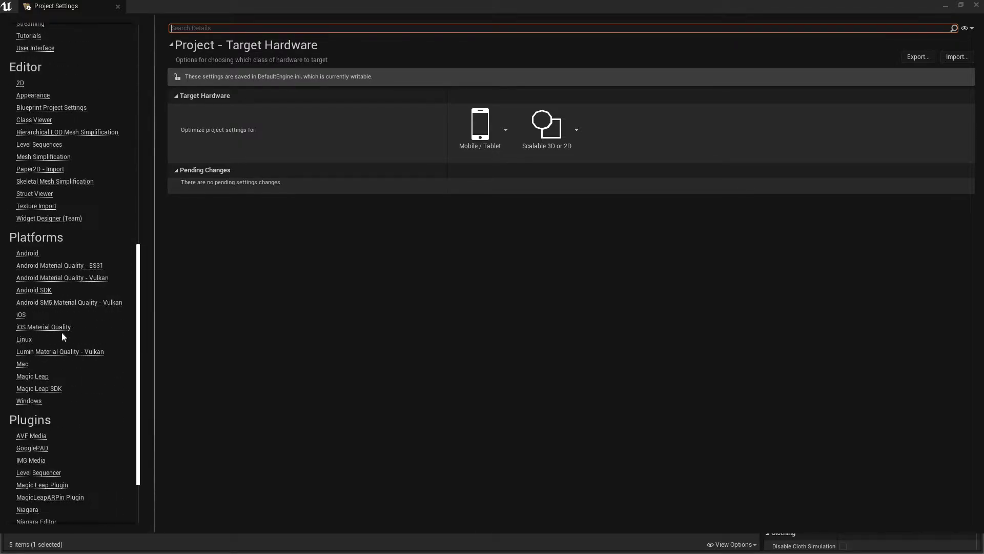
Open the Android SDK settings and confirm NDK API Level as android-19
click(34, 290)
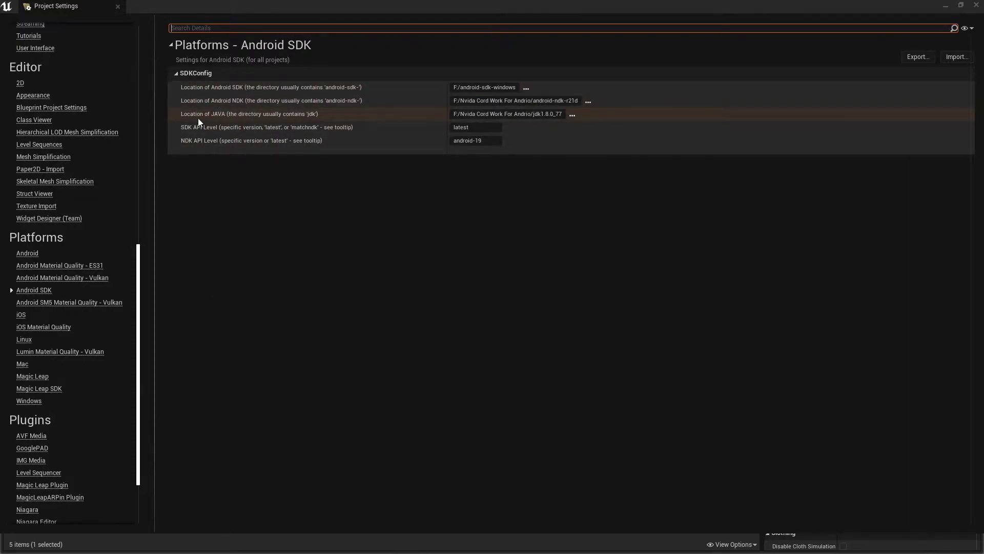
mouse_move(186, 144)
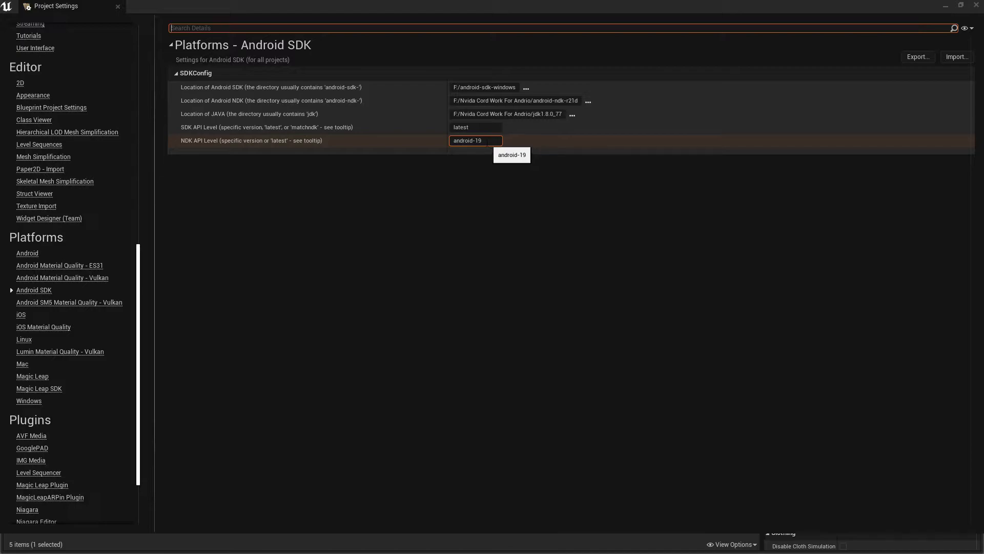
click(489, 142)
click(514, 191)
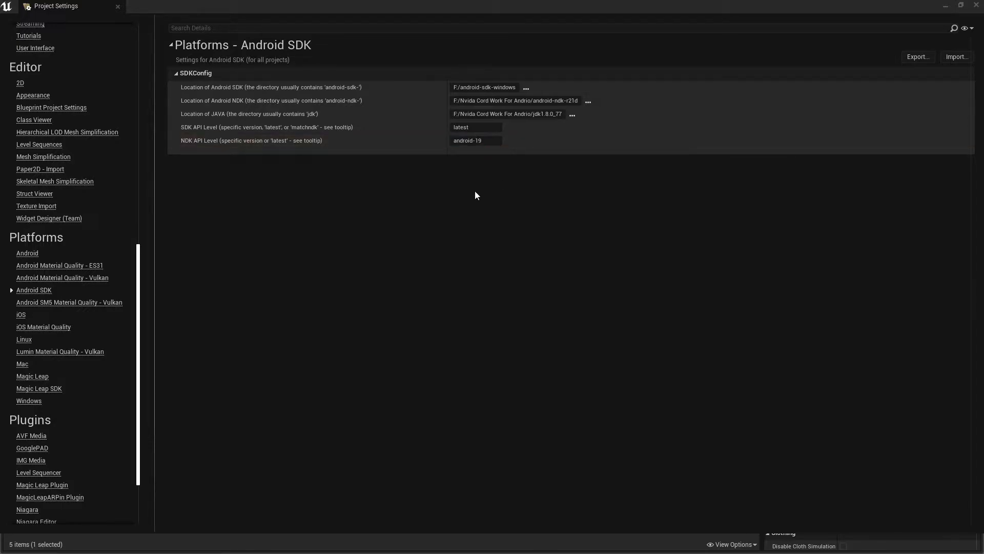
click(484, 143)
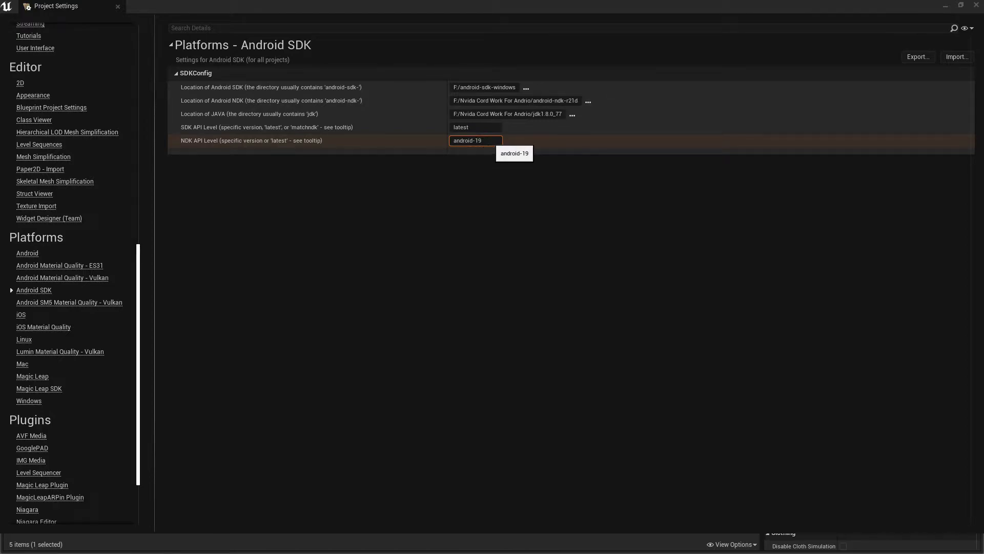
key(Return)
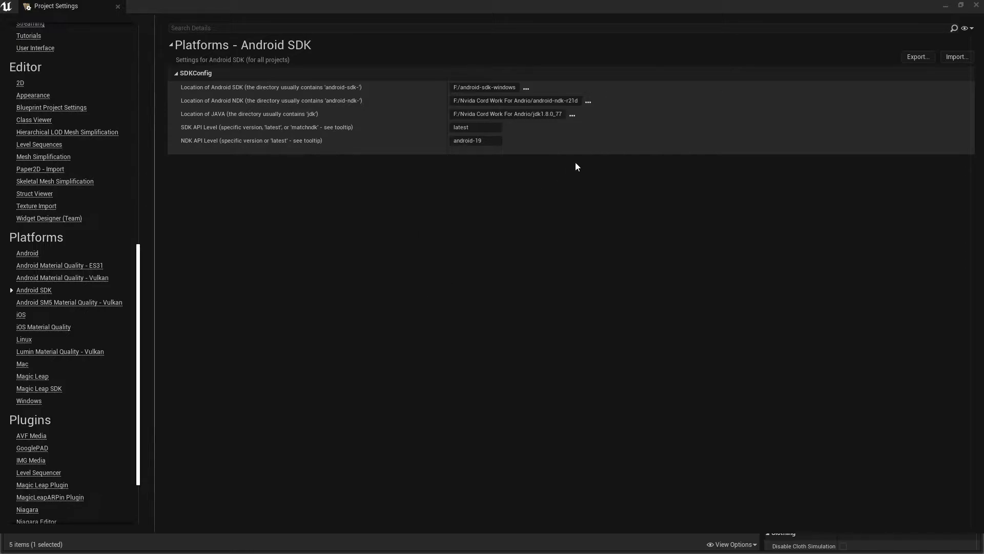
Switch to the SDK download page in Chrome and look it over
key(super)
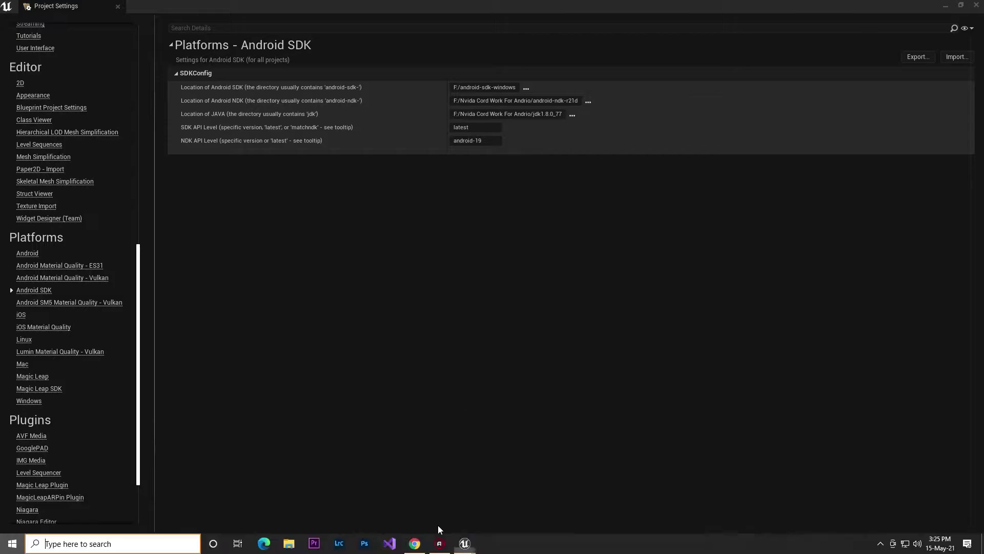
click(415, 543)
scroll(330, 285, down, 4)
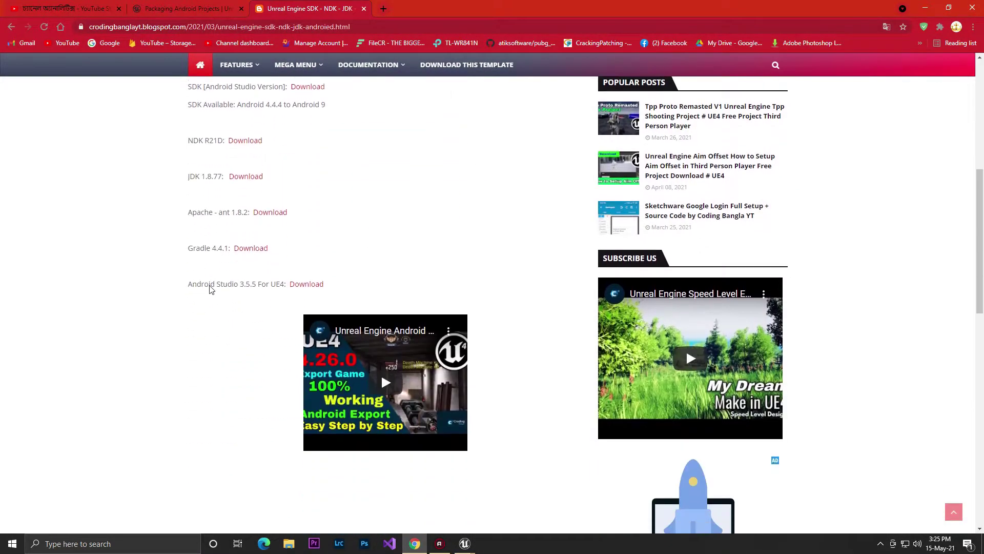
scroll(215, 287, up, 3)
Set Location of Android SDK to F:/android-sdk-windows through the folder browser
click(928, 7)
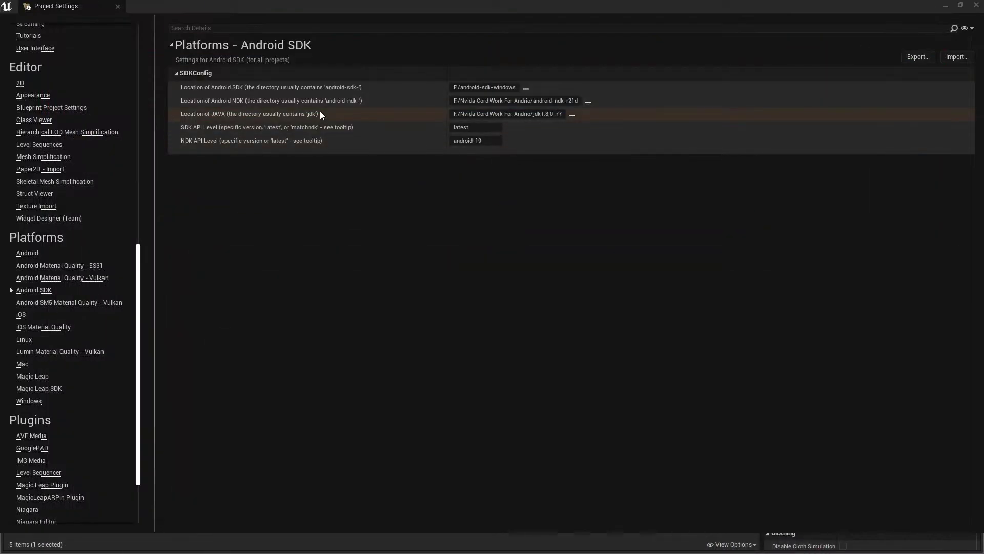
click(526, 89)
click(60, 211)
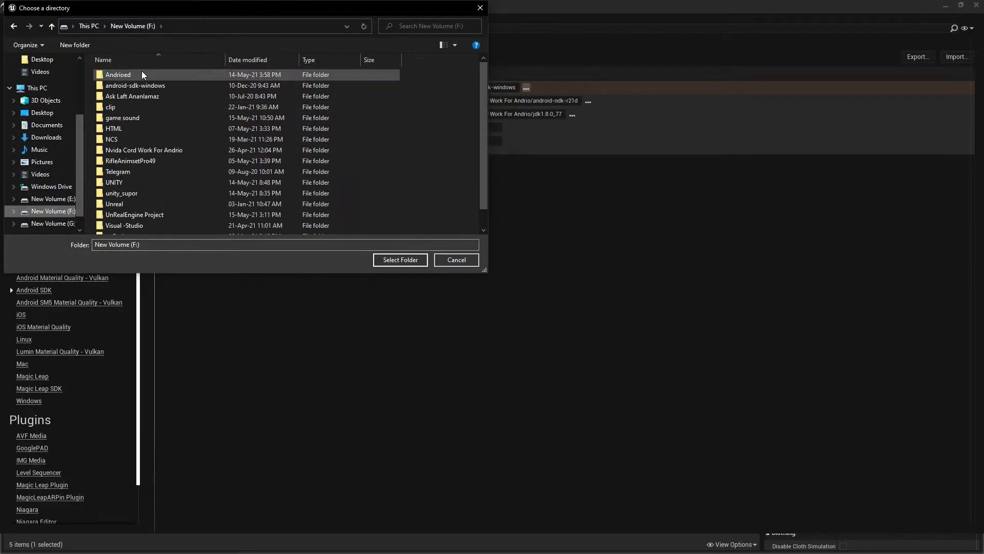
click(154, 85)
click(404, 261)
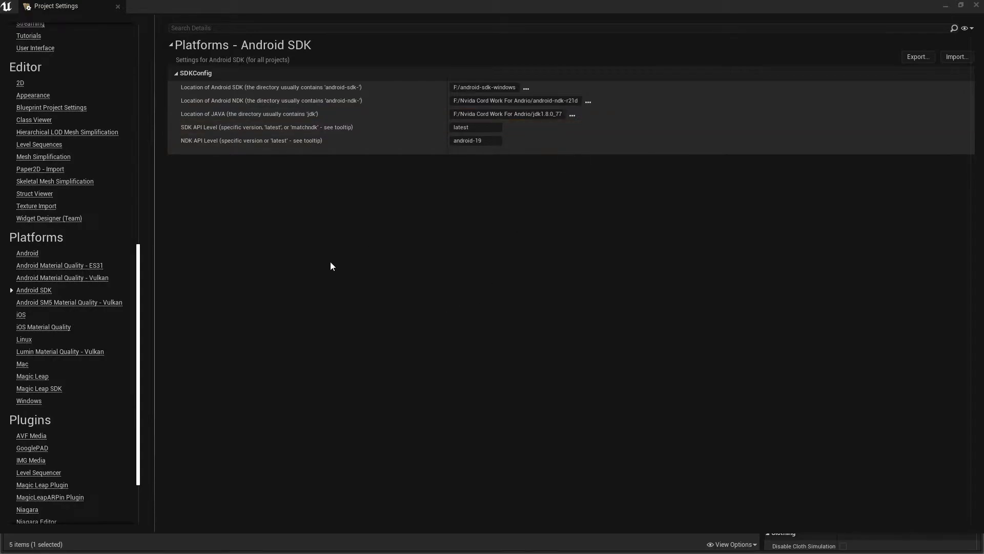
Open Platforms > Android and run Configure Now for APK packaging
click(29, 255)
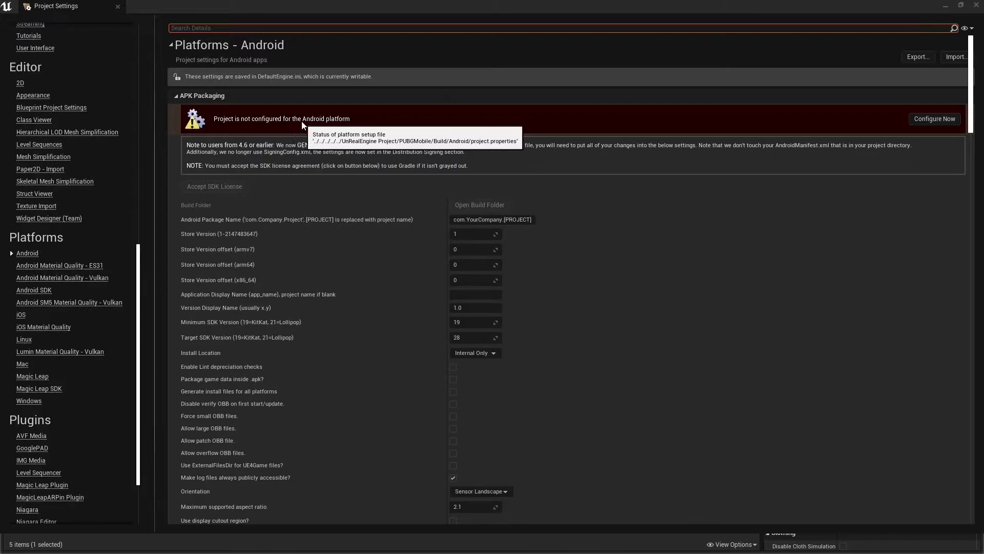
click(927, 120)
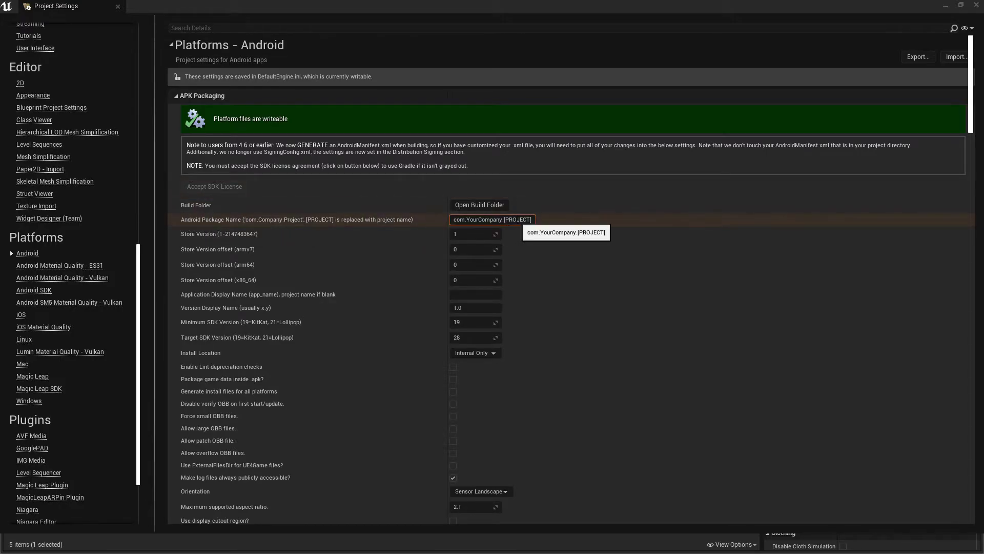
Replace the Android Package Name with com.igindgames
click(507, 220)
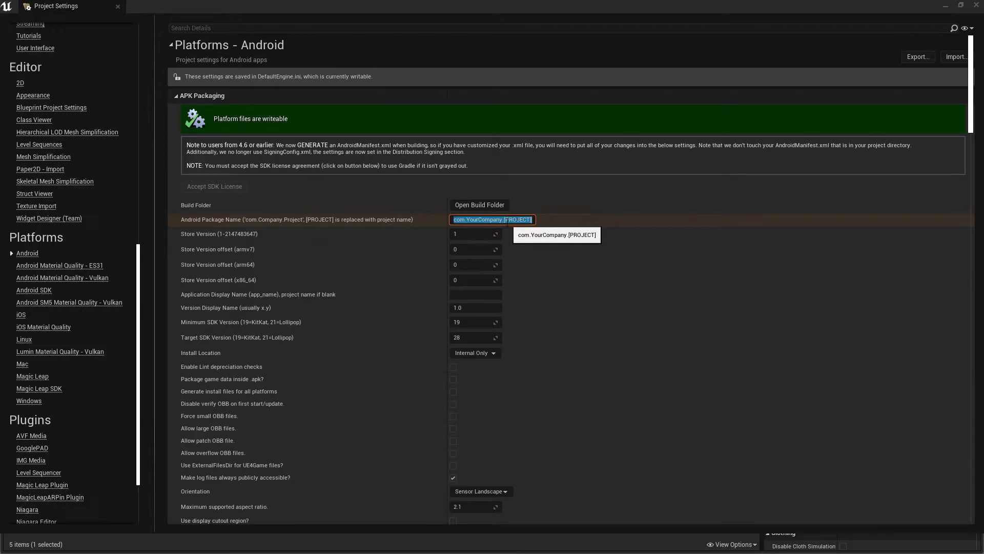
text(com.igindgames)
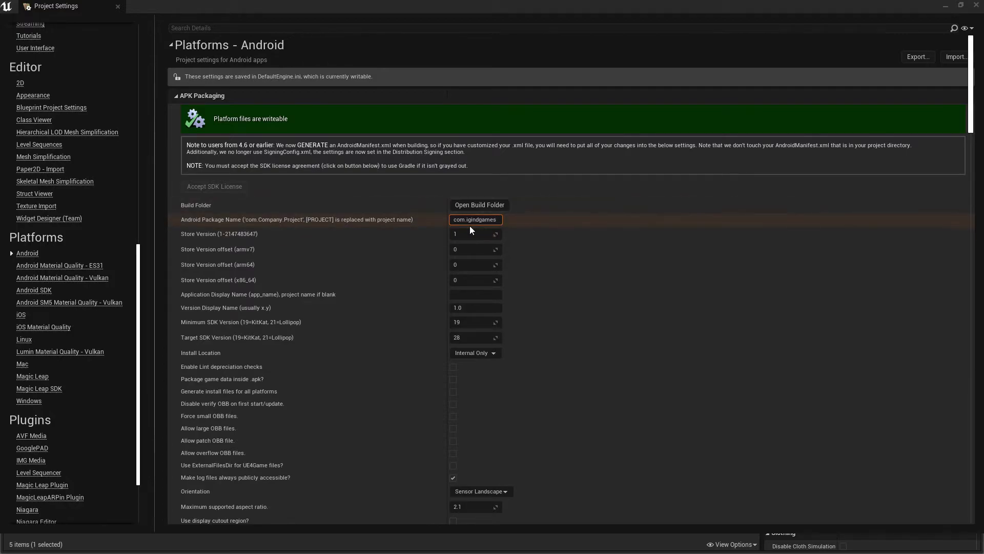
click(495, 219)
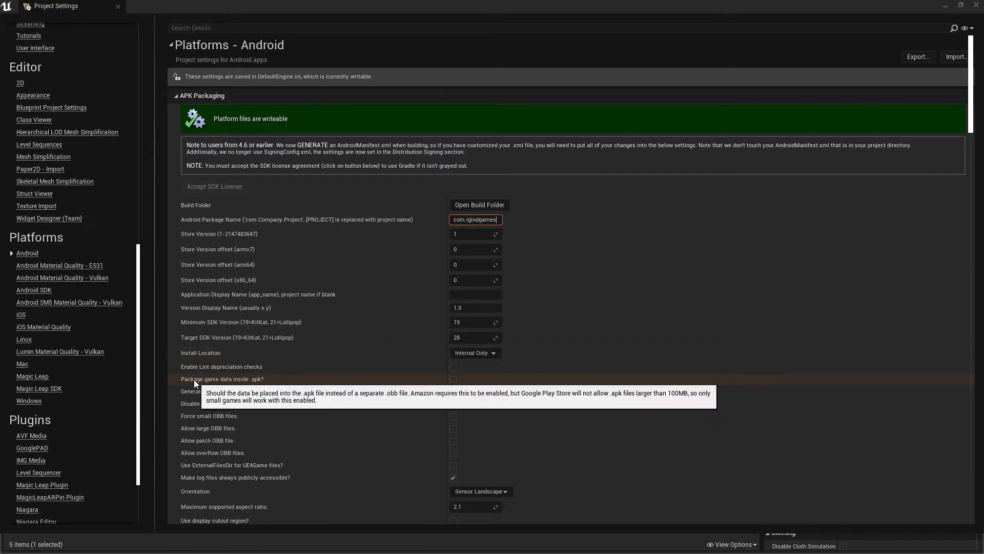
Enable Package game data inside .apk, set Install Location to Auto, and enable Force small OBB files
click(454, 380)
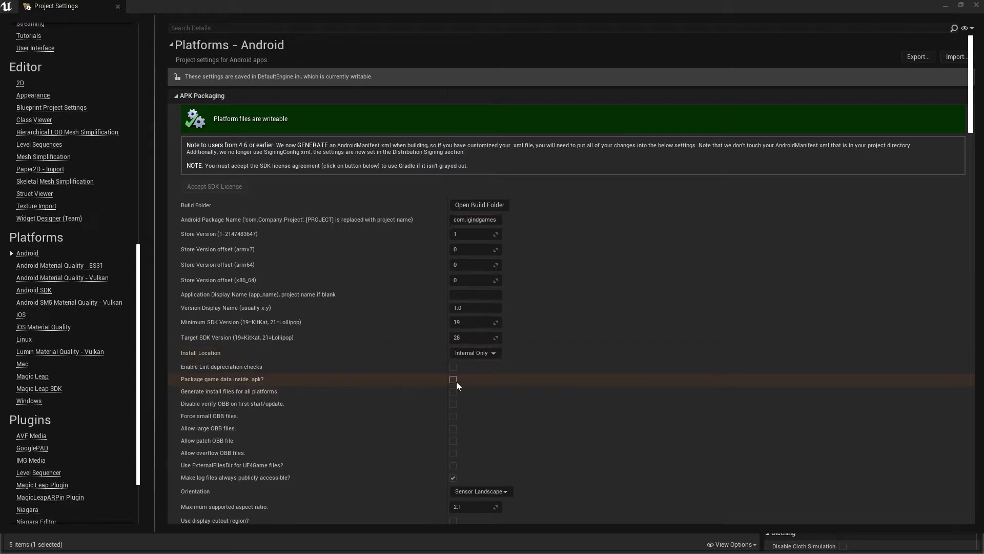
scroll(483, 360, down, 2)
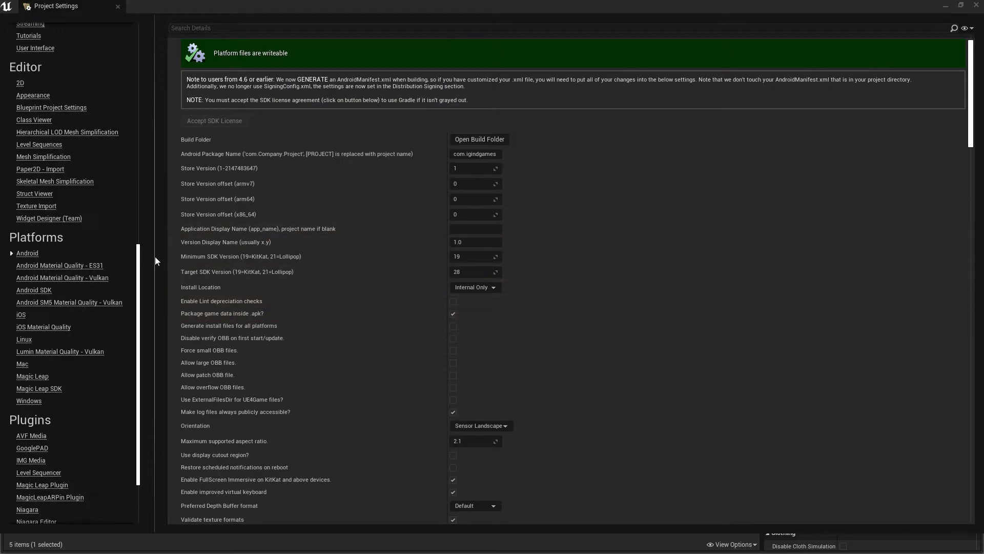
click(476, 289)
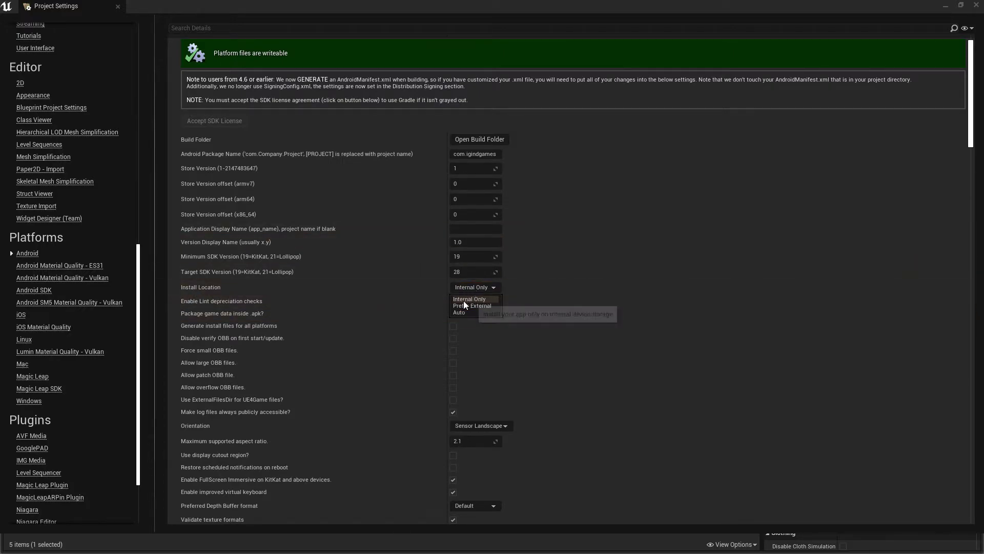
click(465, 313)
scroll(465, 317, down, 3)
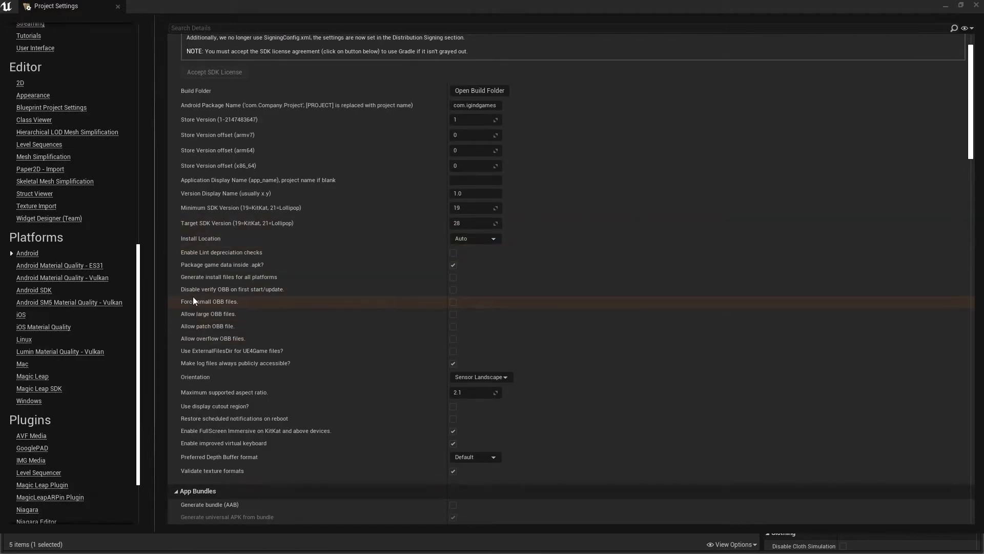
click(453, 302)
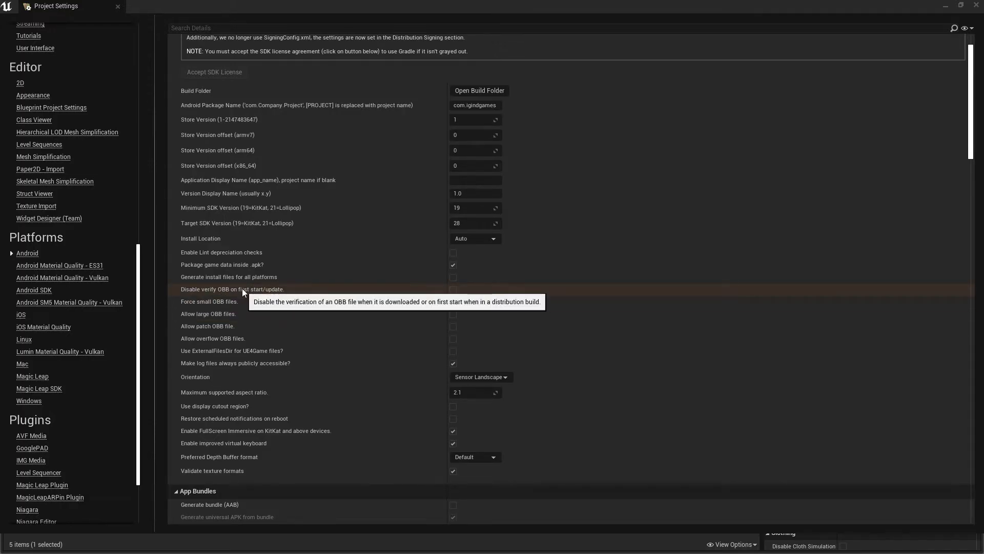
scroll(272, 307, down, 3)
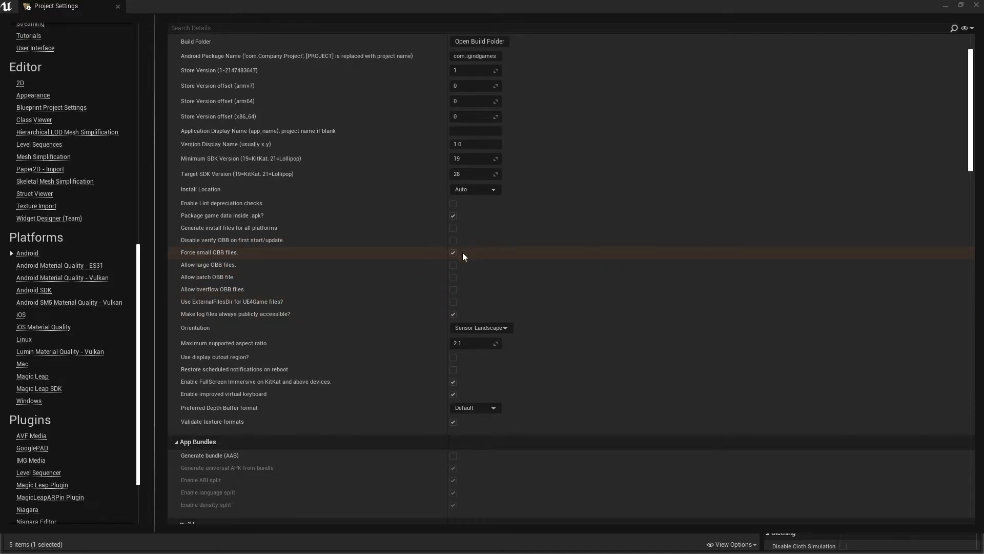
Enable Generate bundle (AAB) in the Android project settings
scroll(277, 313, down, 1)
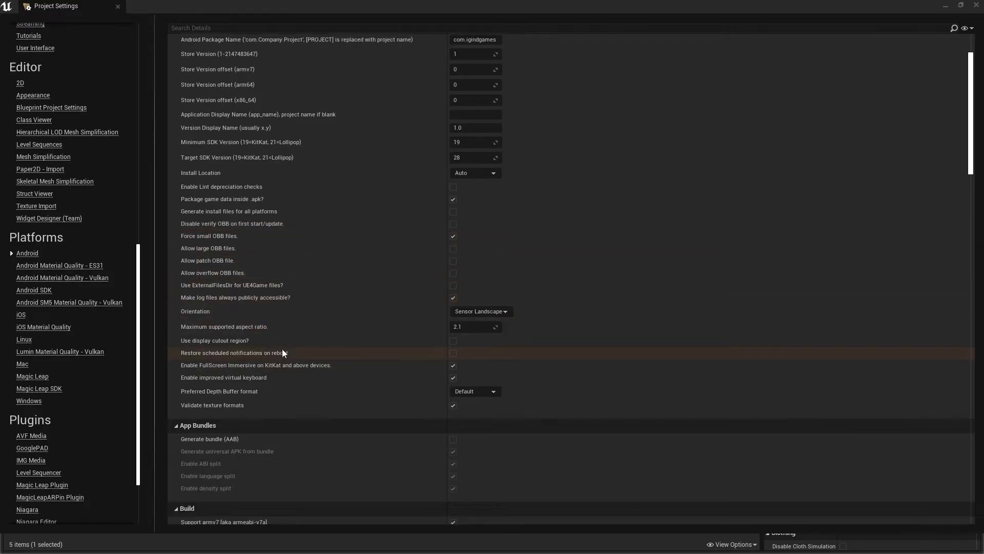
scroll(356, 356, down, 8)
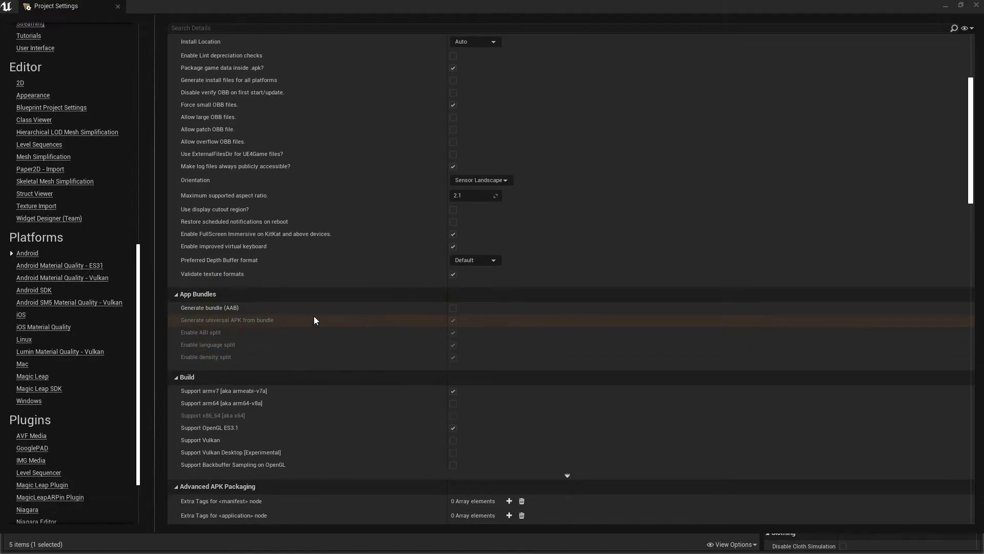
click(452, 309)
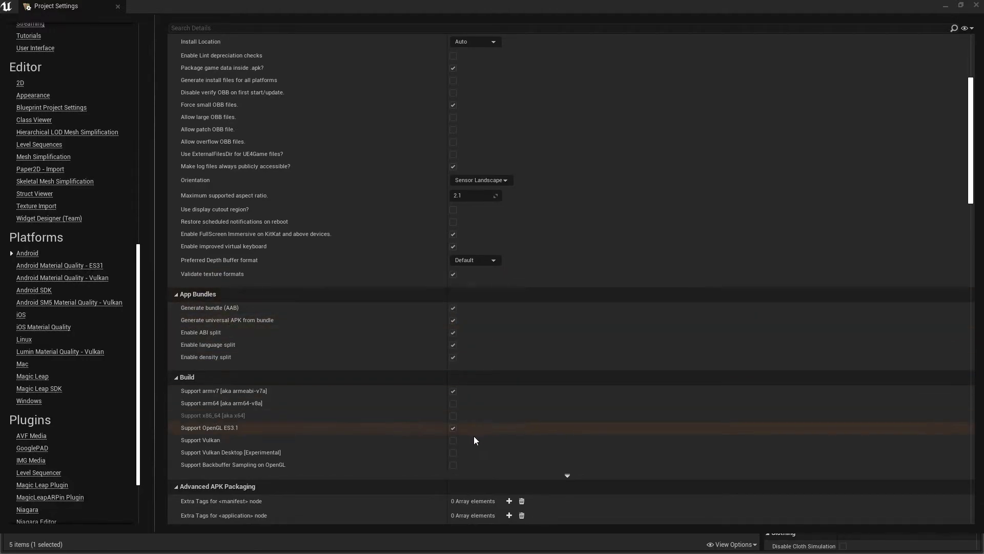
Configure Google Play Services so its platform files become writeable
scroll(454, 303, down, 3)
scroll(452, 296, down, 20)
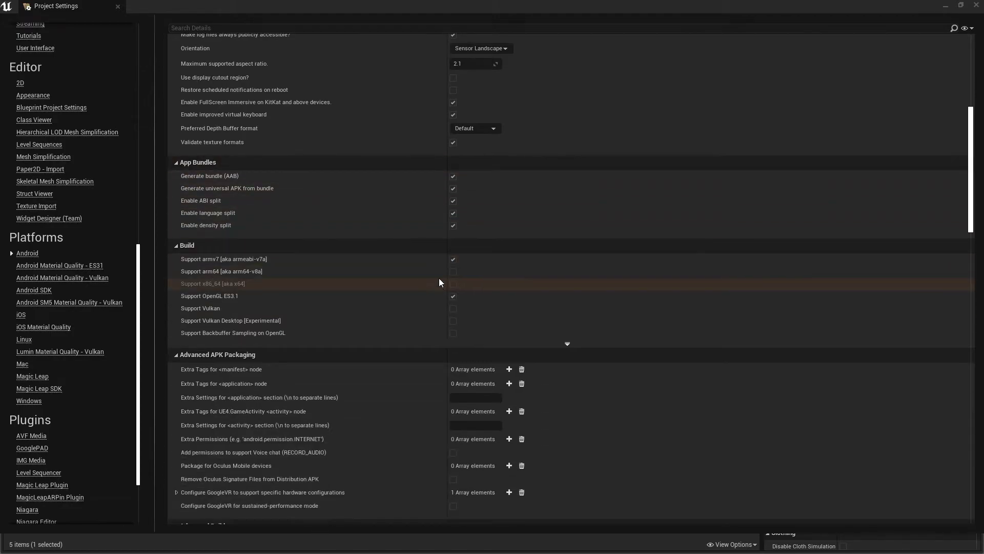
scroll(302, 365, down, 1)
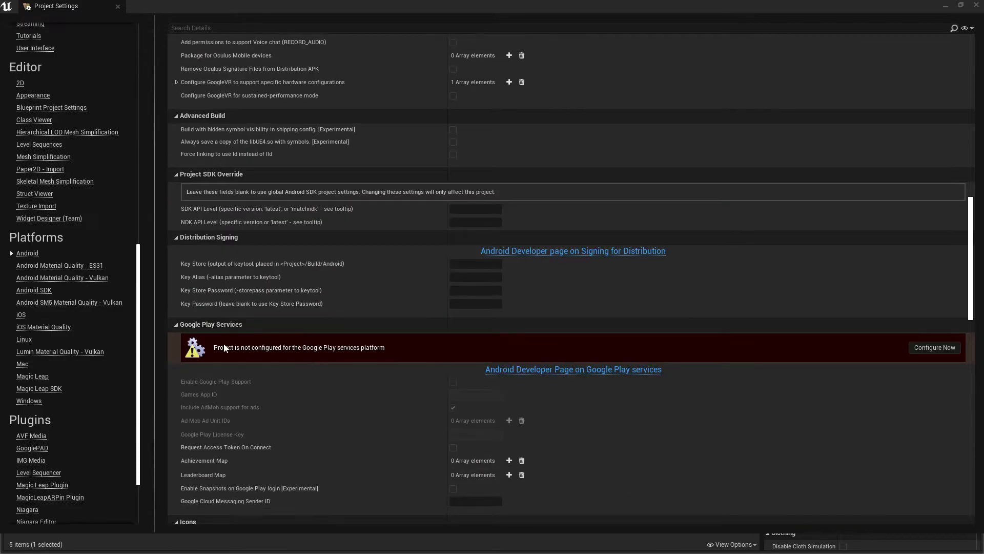
click(935, 348)
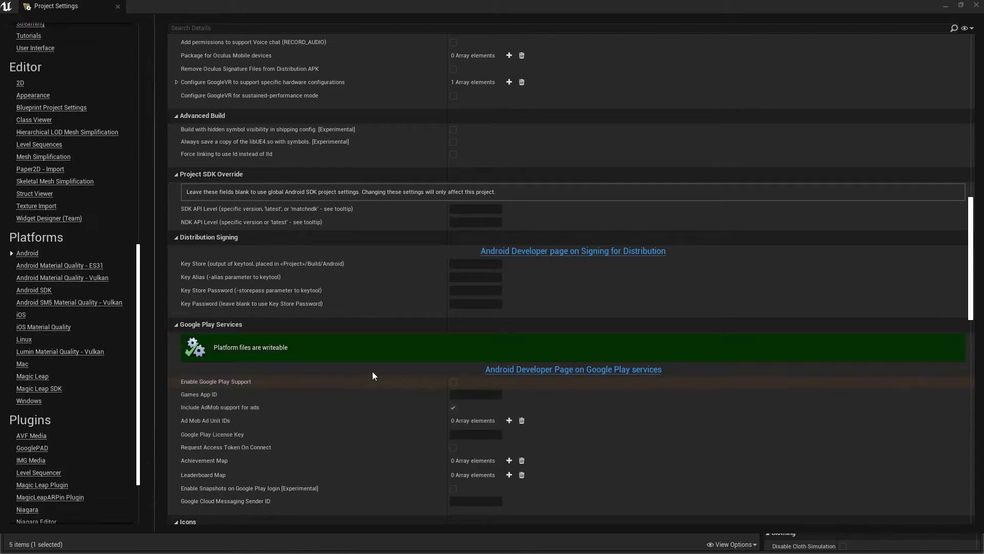
scroll(284, 334, down, 9)
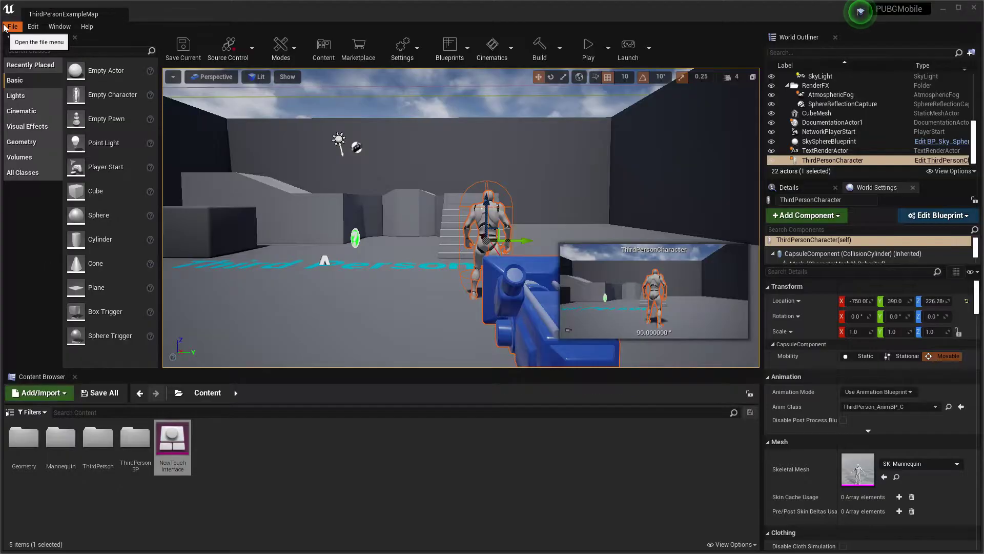
Package the project as Android (Multi:ASTC,DXT,ETC2), with Downloads as the output folder
click(13, 26)
mouse_move(52, 193)
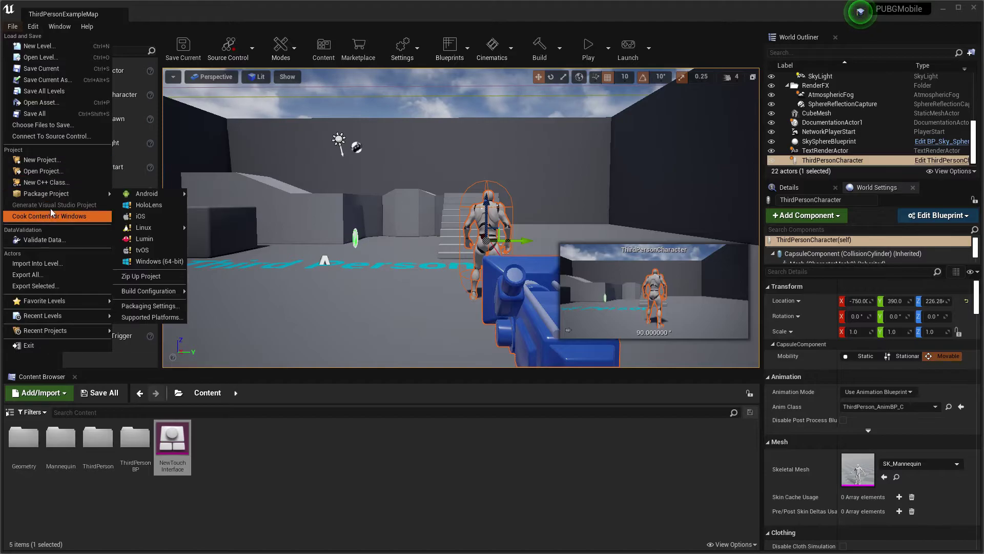
mouse_move(154, 194)
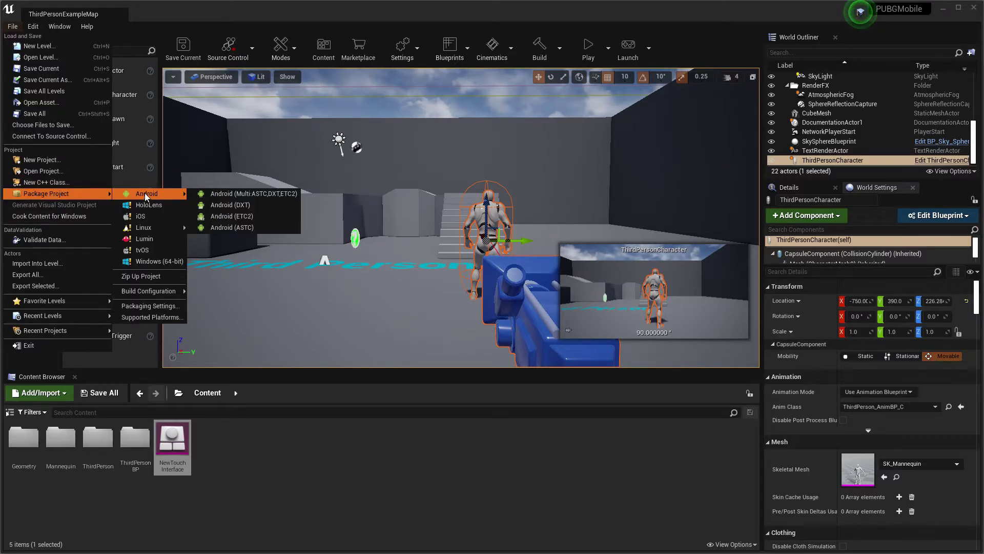
click(258, 193)
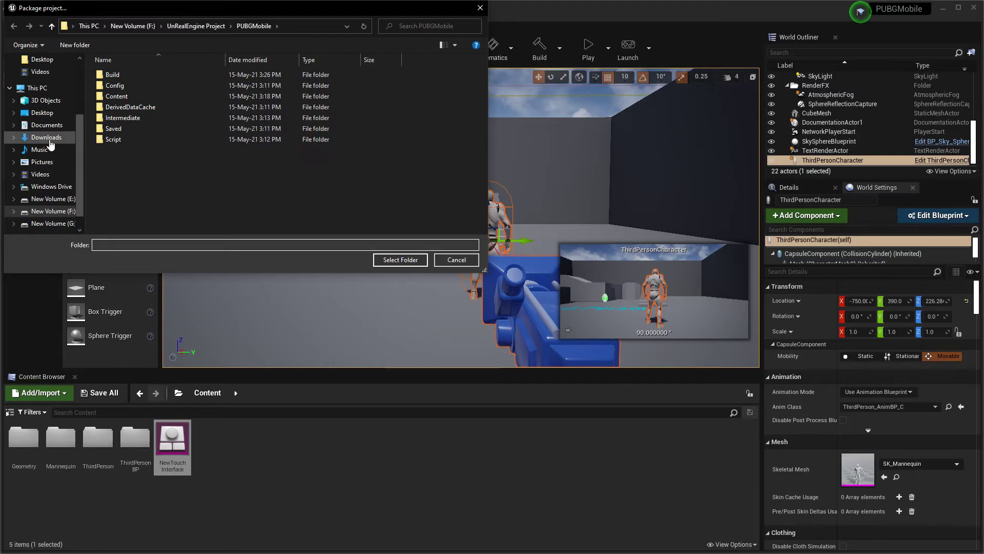
click(50, 142)
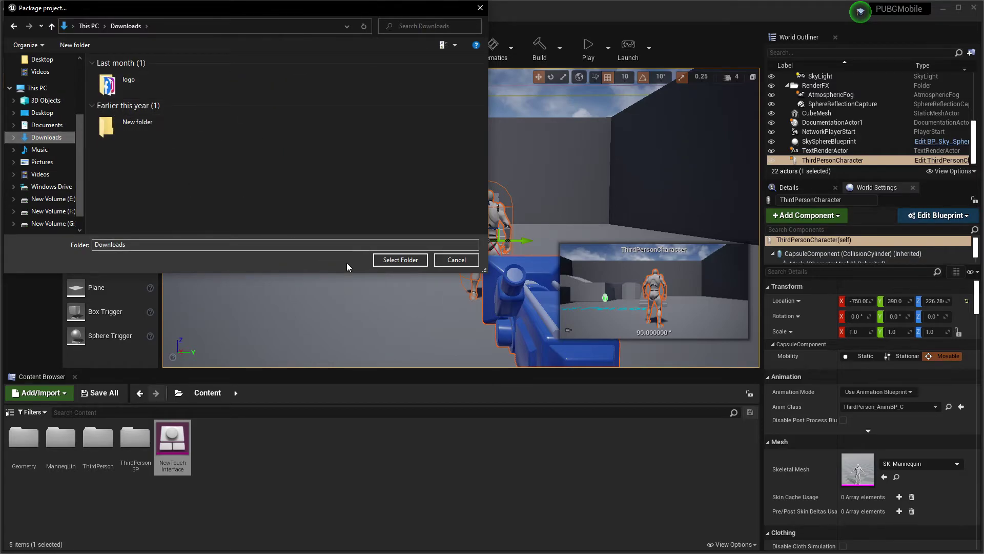
click(392, 264)
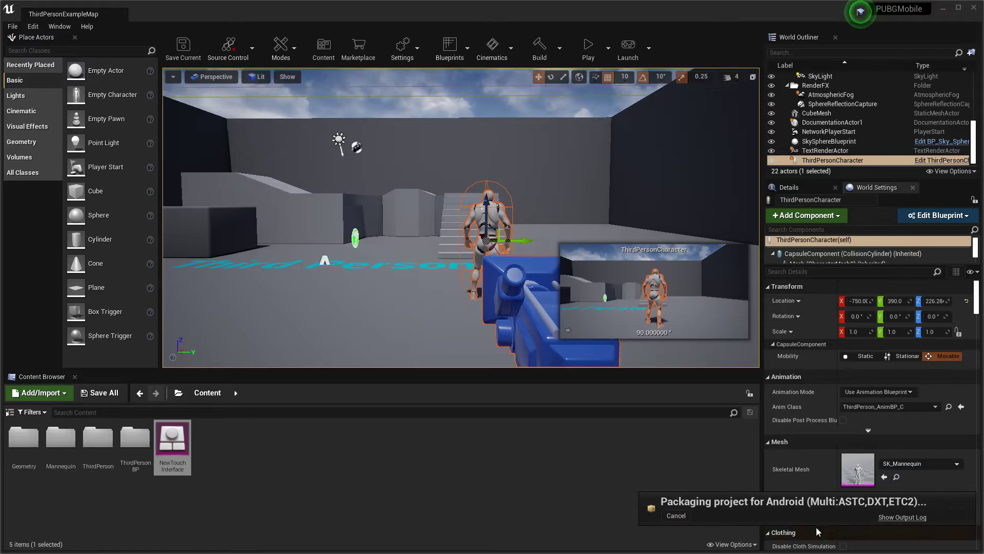
Bring up the packaging output log window
click(903, 517)
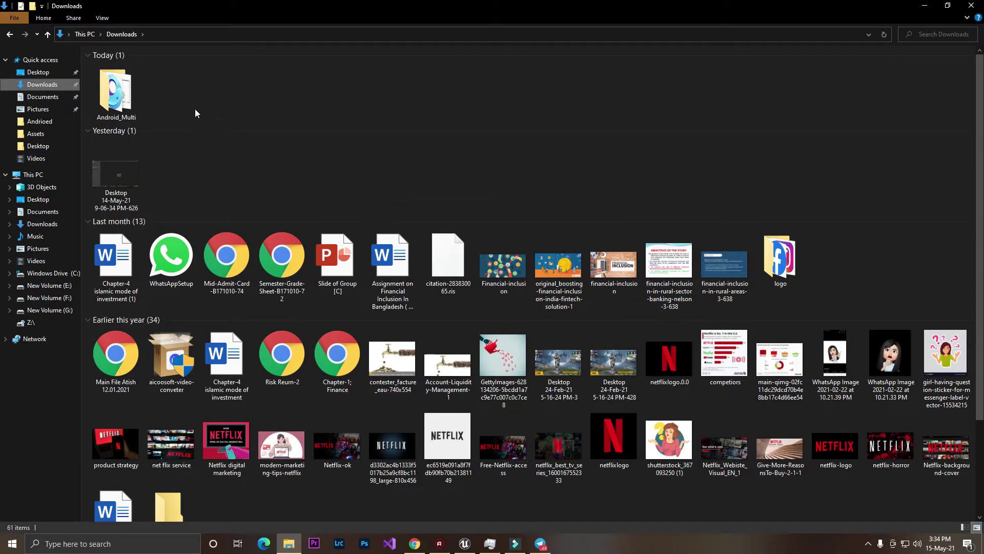
click(465, 544)
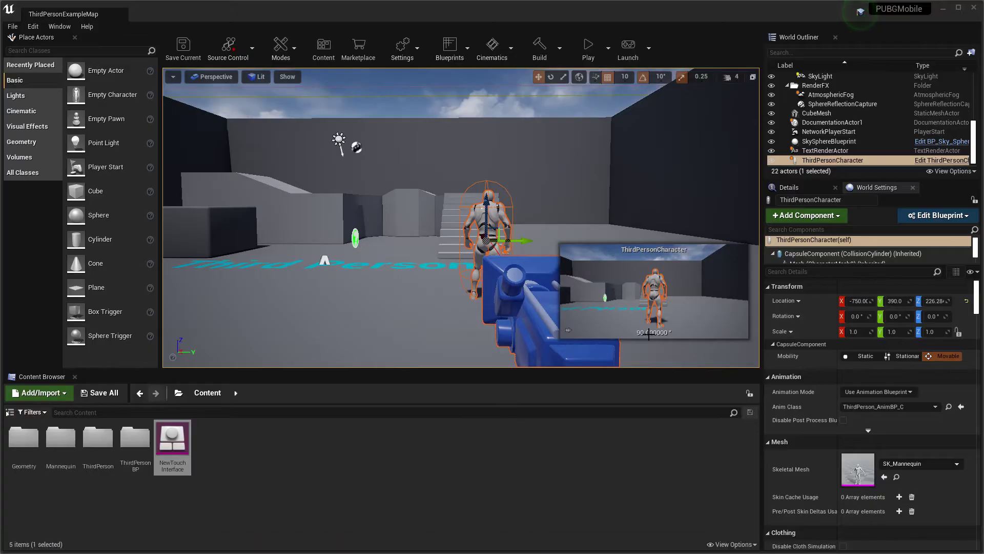
key(super)
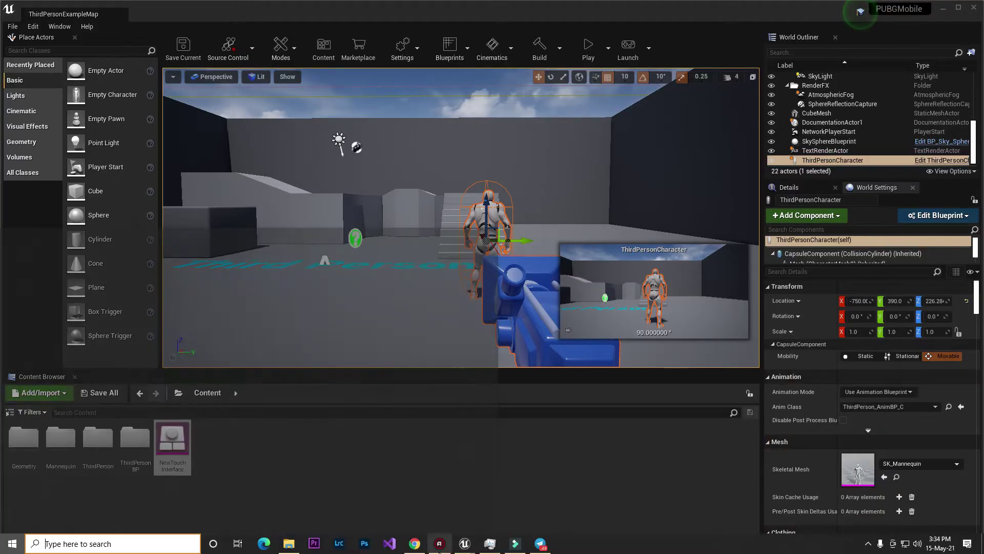
mouse_move(470, 548)
click(523, 500)
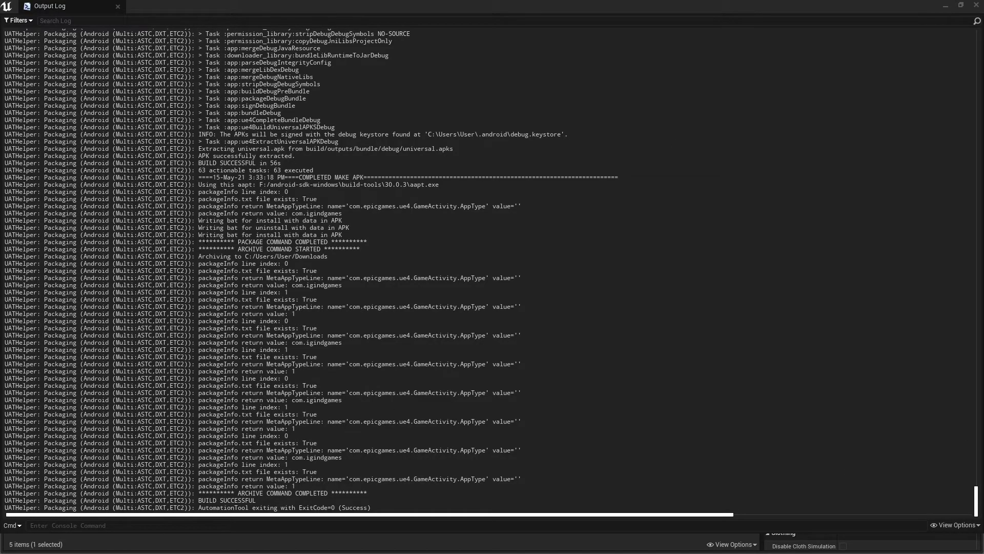
Check the PACKAGE COMMAND COMPLETED and ARCHIVE COMMAND STARTED log lines, then open Downloads in File Explorer
drag(237, 242, 362, 250)
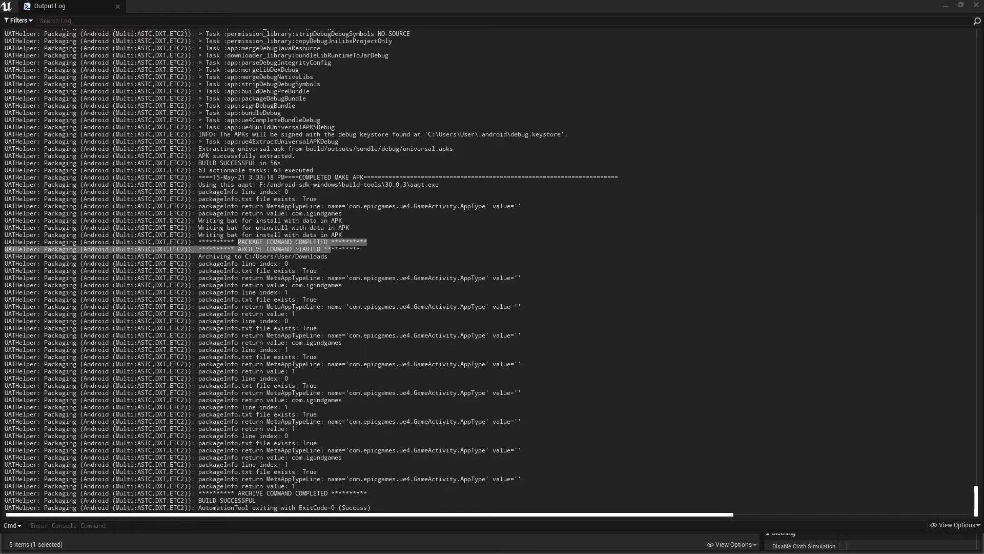
click(324, 265)
drag(235, 249, 289, 264)
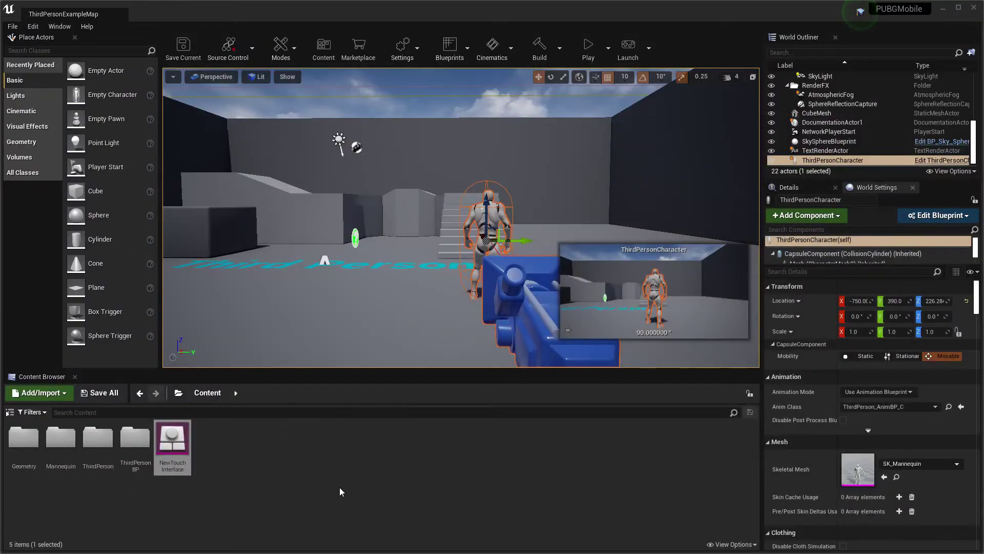
key(super)
key(super+e)
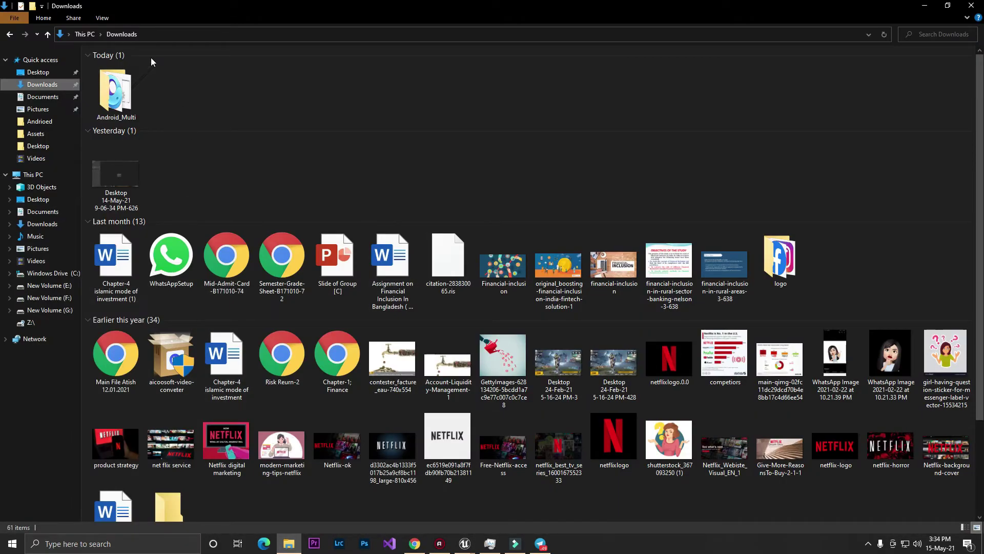
In Android_Multi, delete the .aab file and the install and uninstall scripts
double_click(113, 120)
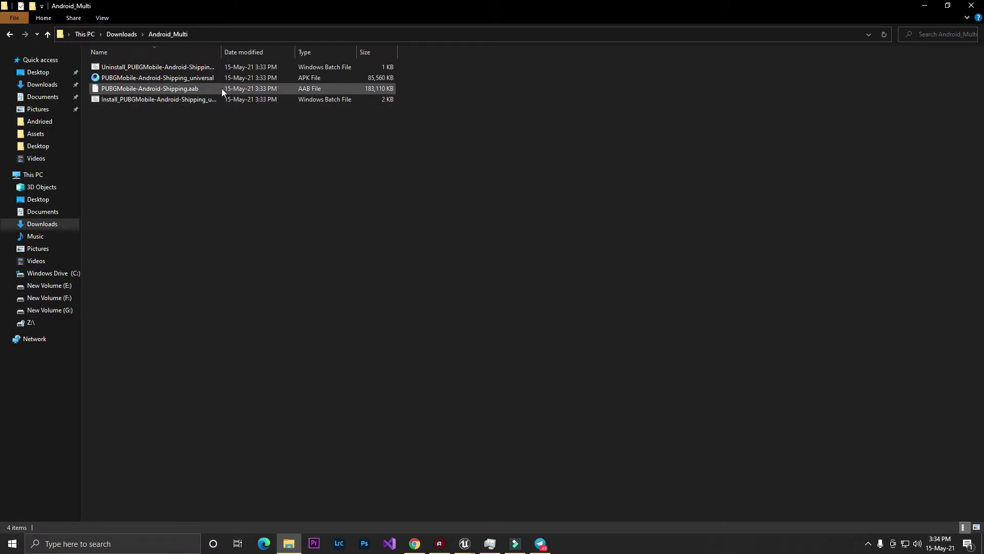
drag(122, 134, 159, 90)
right_click(159, 90)
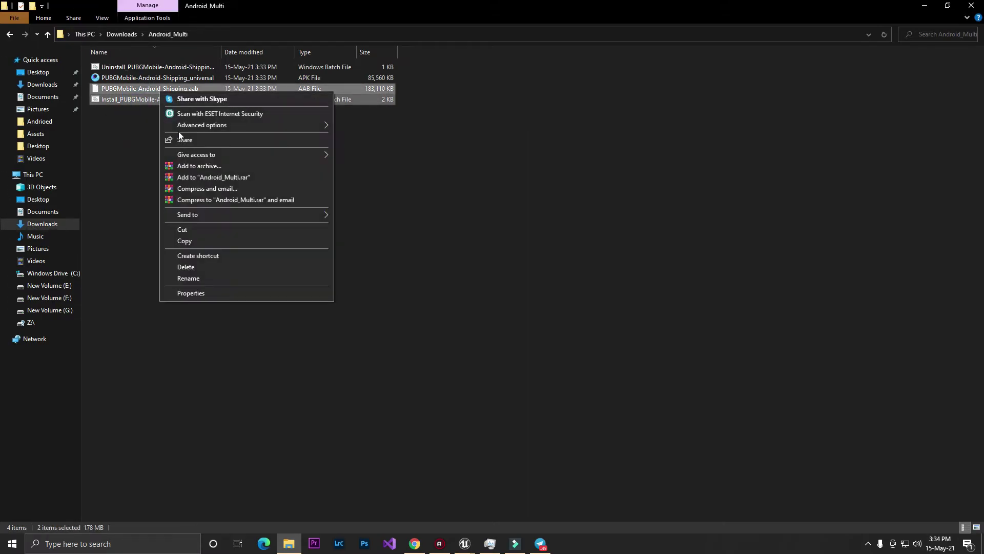
click(206, 267)
right_click(137, 65)
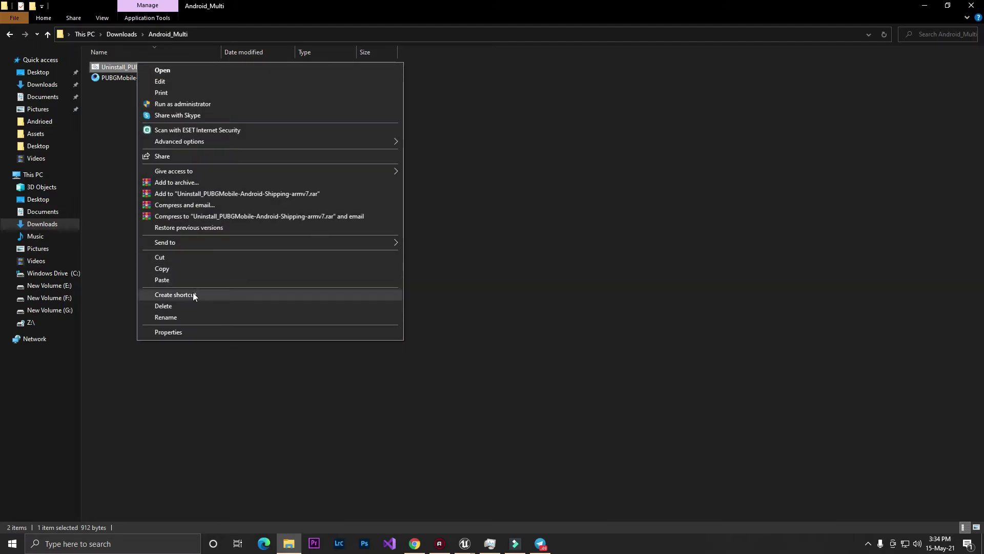
click(184, 305)
Inspect the universal APK's properties, then close them
right_click(298, 68)
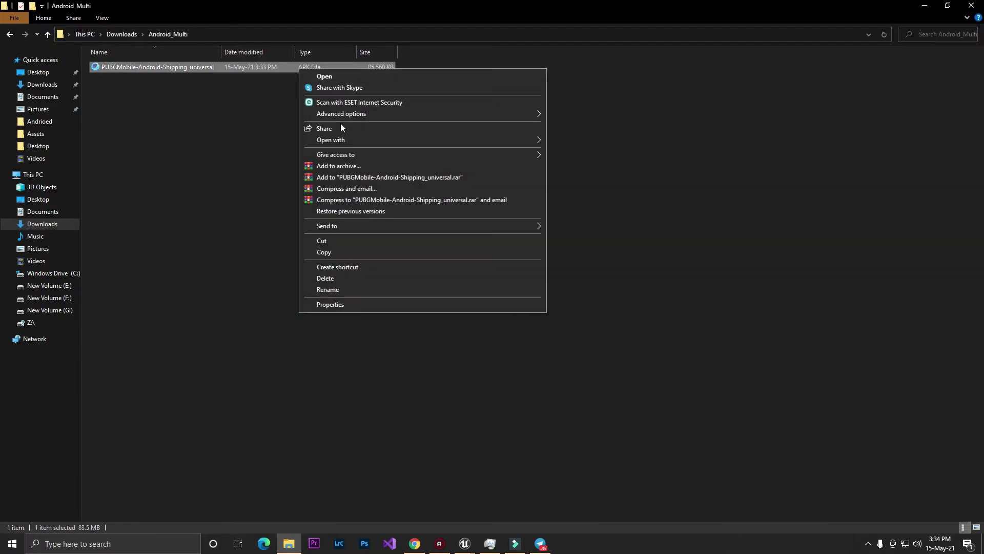
click(352, 304)
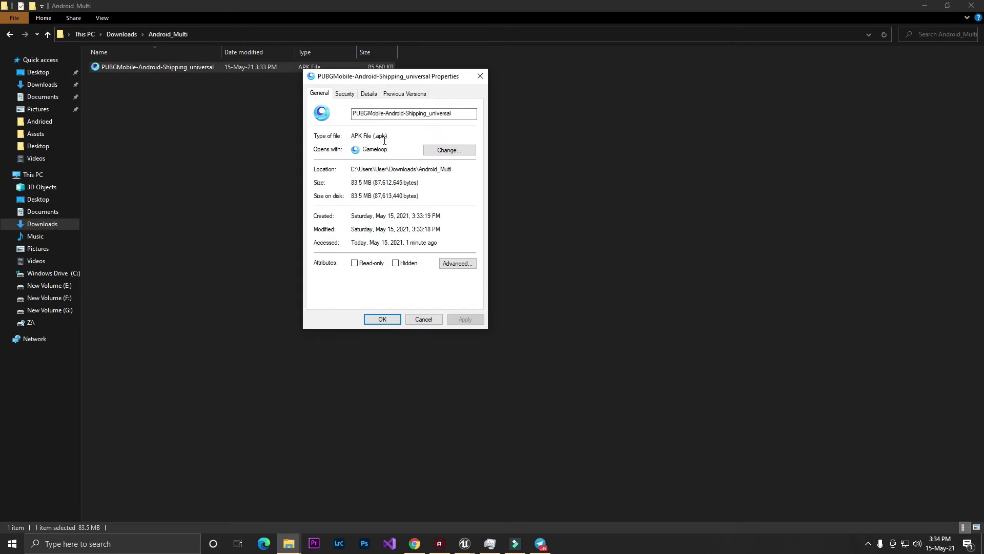
key(Escape)
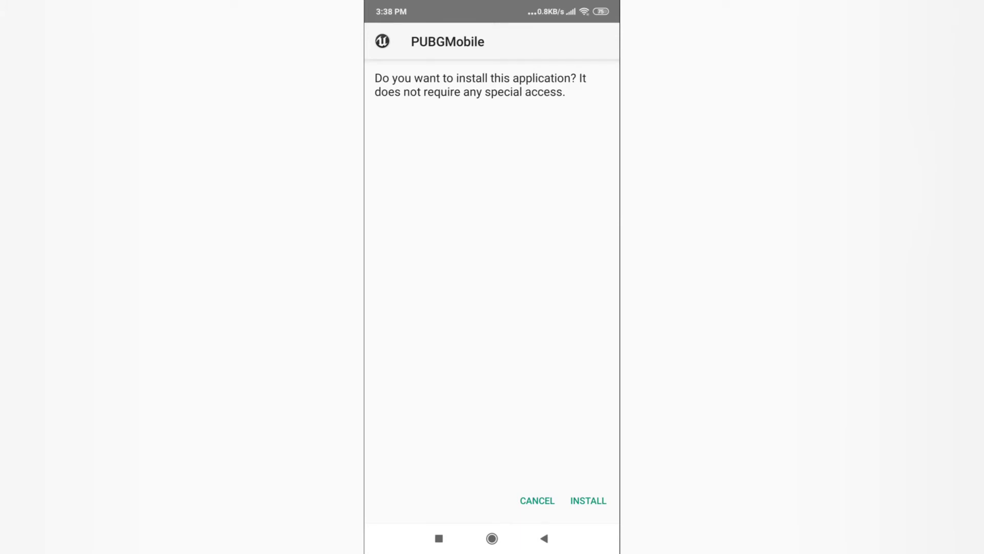
Confirm installing PUBGMobile on the Android phone
click(589, 500)
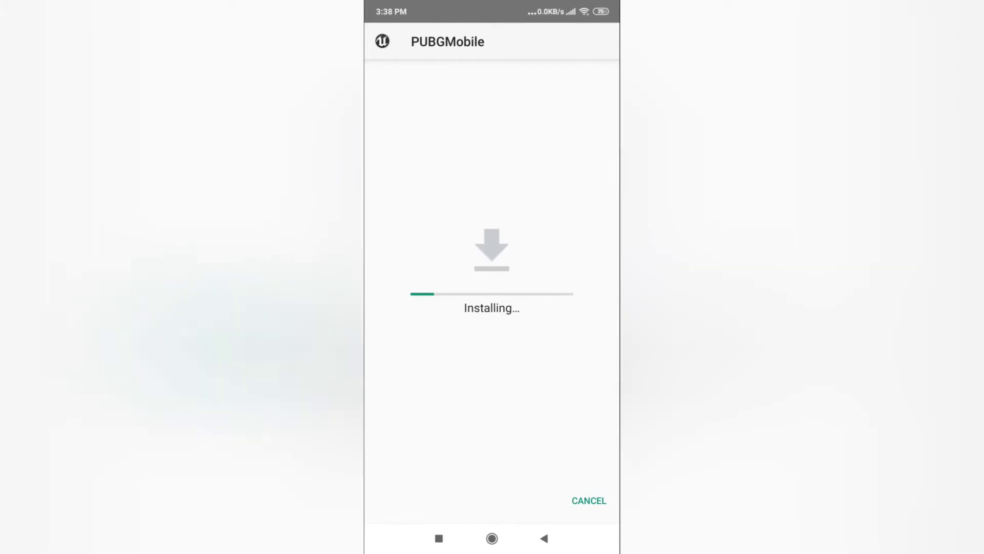